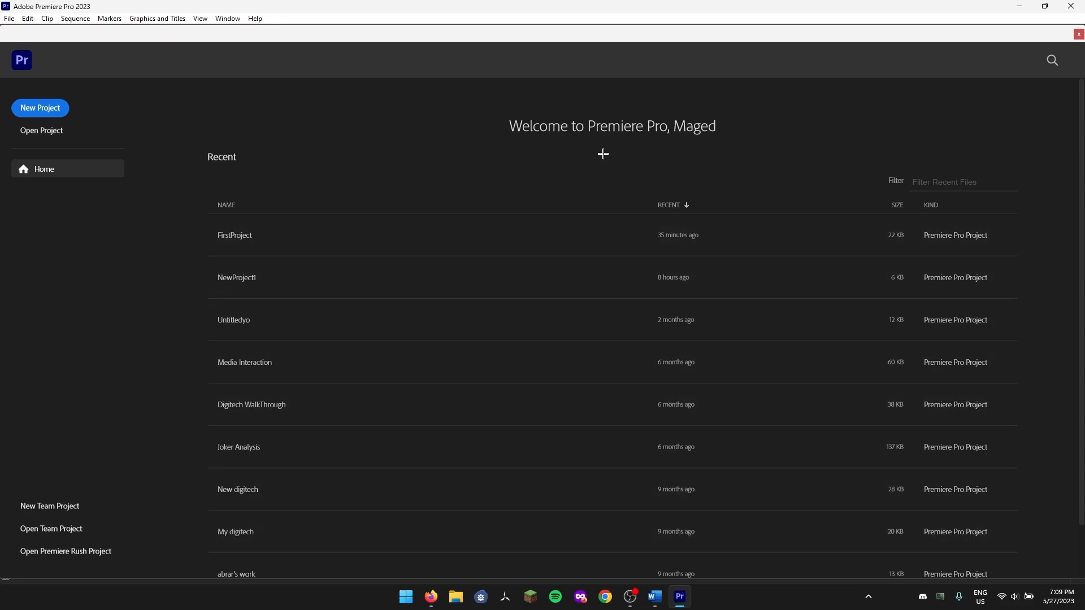
Create a new project named NewProject1 in the default project location.
{"action": "left_click", "coordinate": [44, 108]}
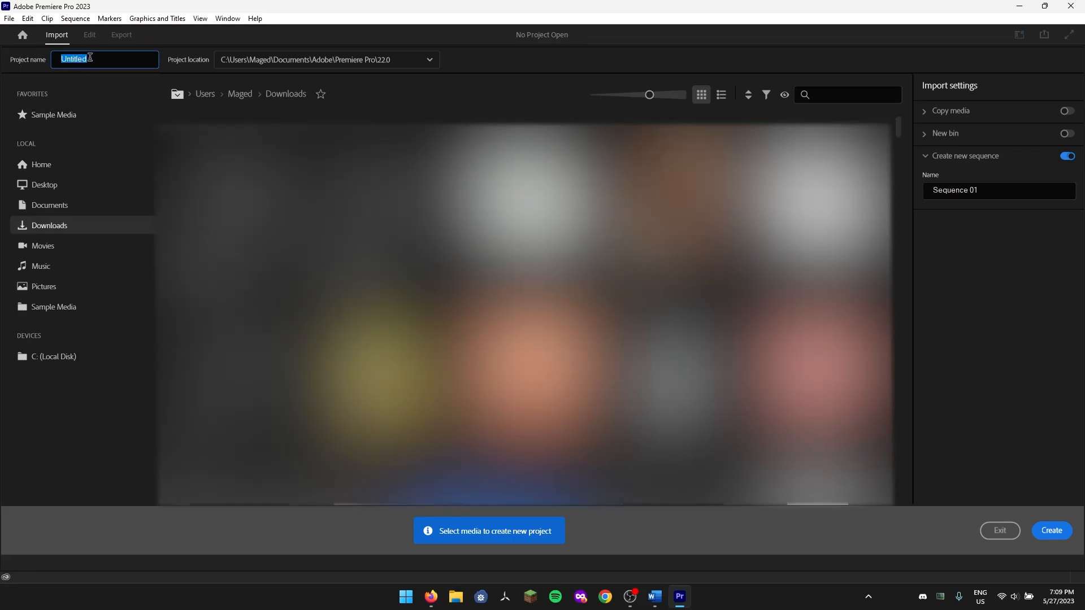
{"action": "key", "text": "BackSpace"}
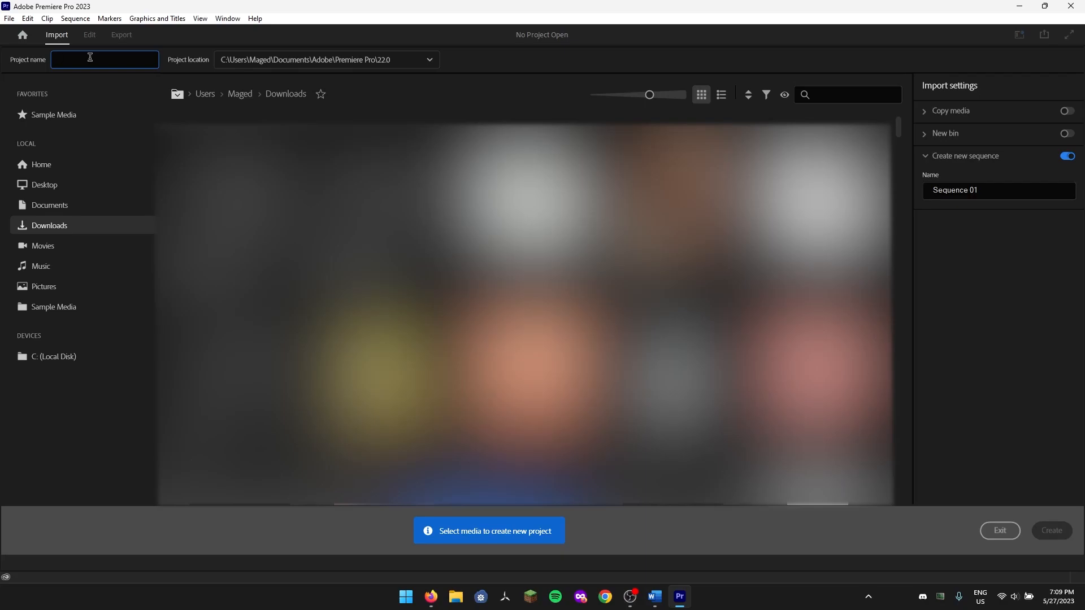
{"action": "type", "text": "NewProject1"}
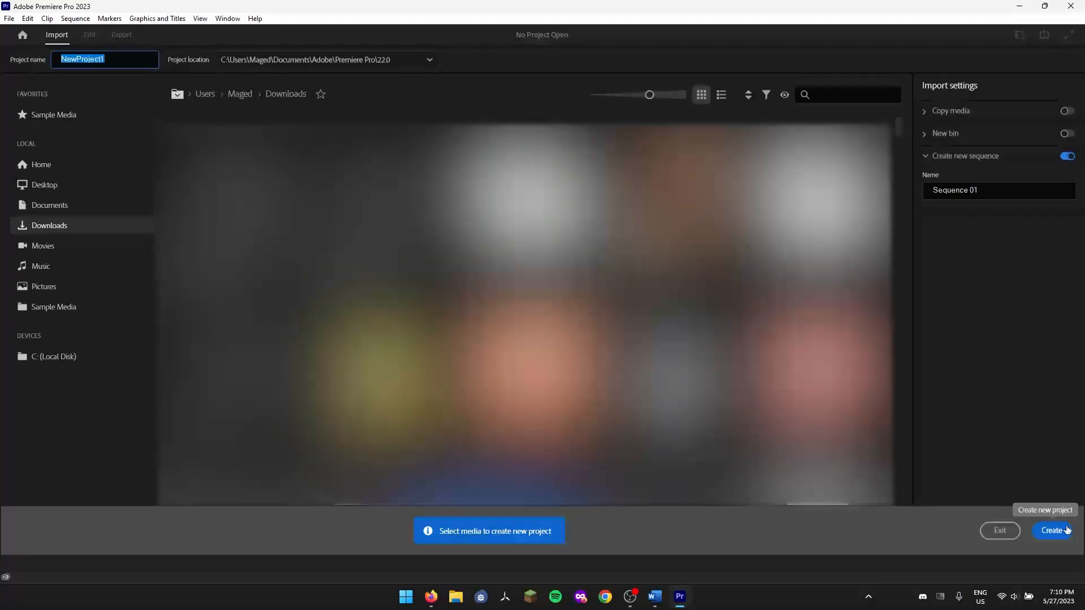
{"action": "left_click", "coordinate": [1067, 529]}
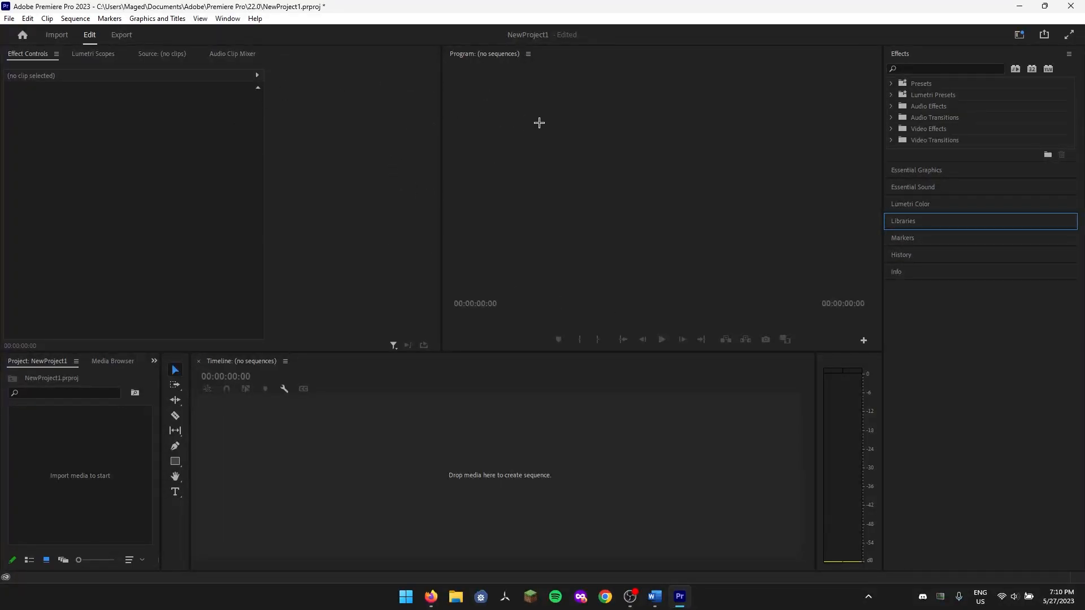
Import the three media files from the folder in Documents, creating a new sequence named Sequence 01.
{"action": "left_click", "coordinate": [51, 36]}
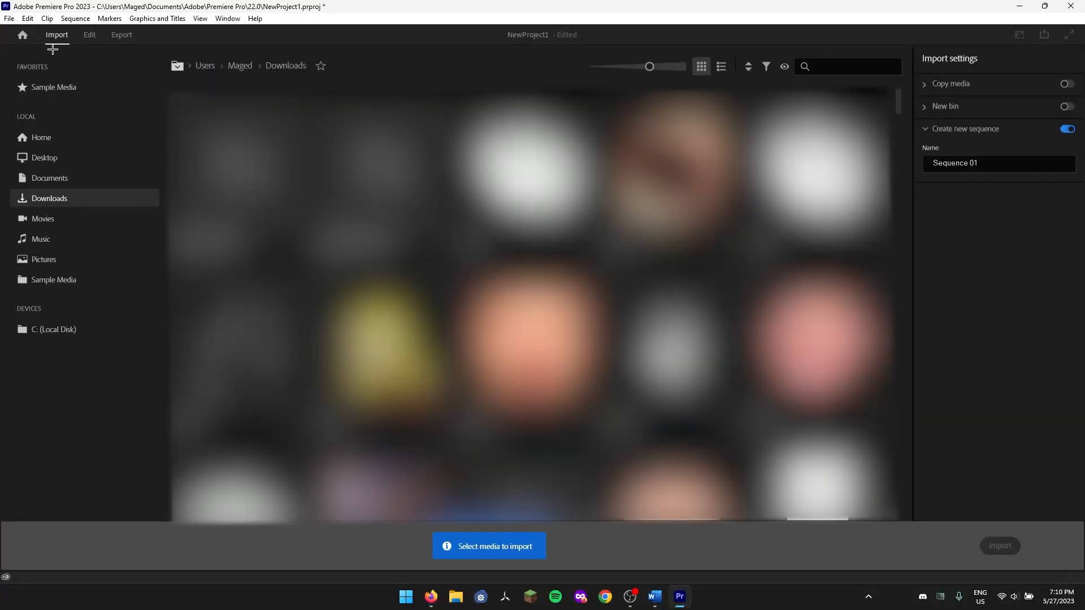
{"action": "left_click", "coordinate": [69, 180]}
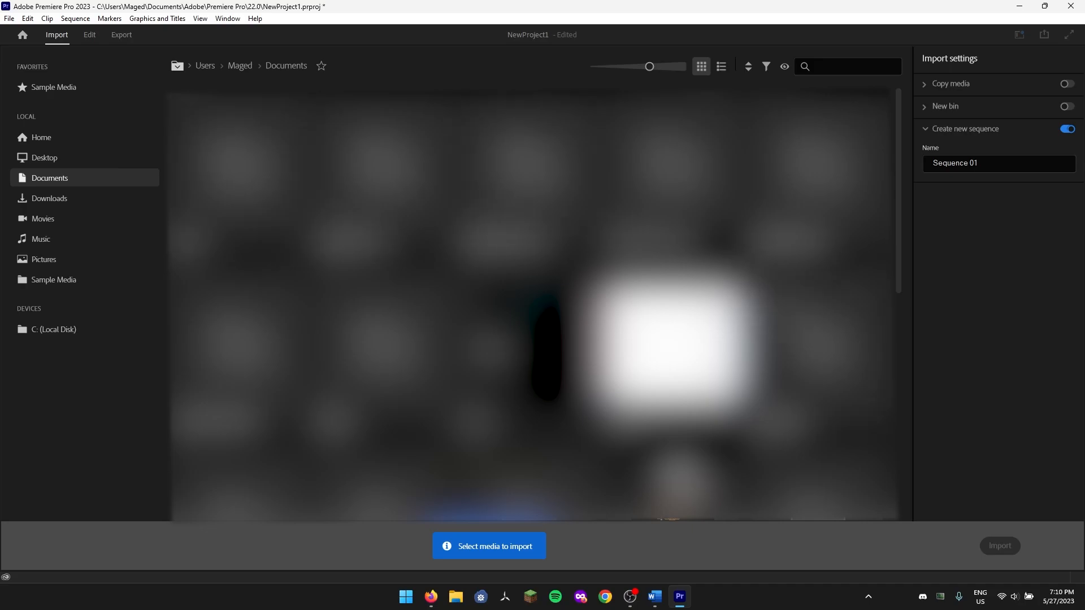
{"action": "left_click", "coordinate": [823, 347]}
{"action": "left_click", "coordinate": [823, 347]}
{"action": "left_click", "coordinate": [822, 347]}
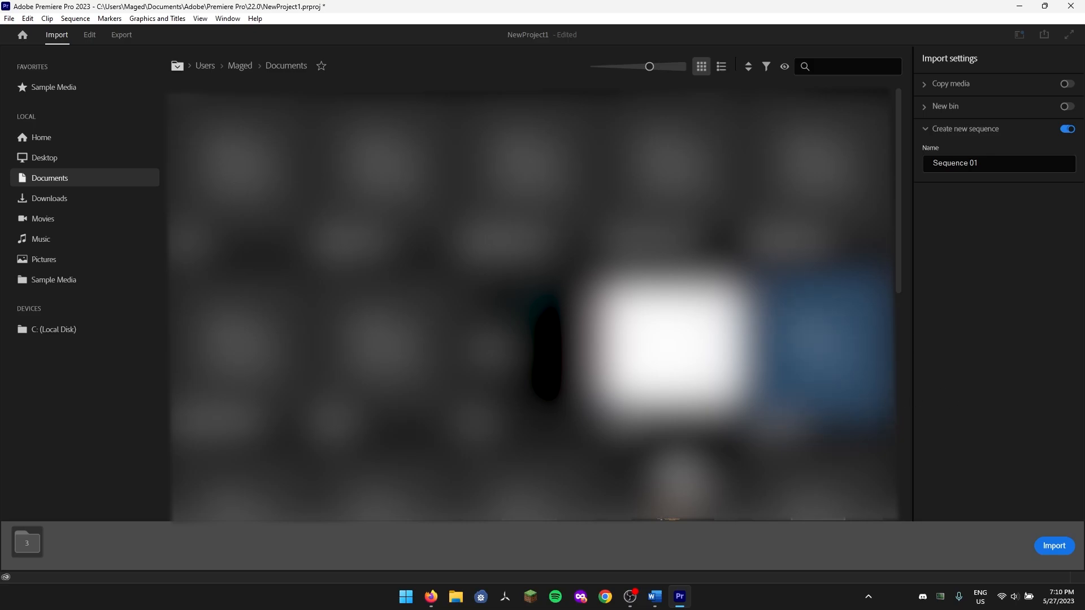
{"action": "left_click", "coordinate": [1055, 546]}
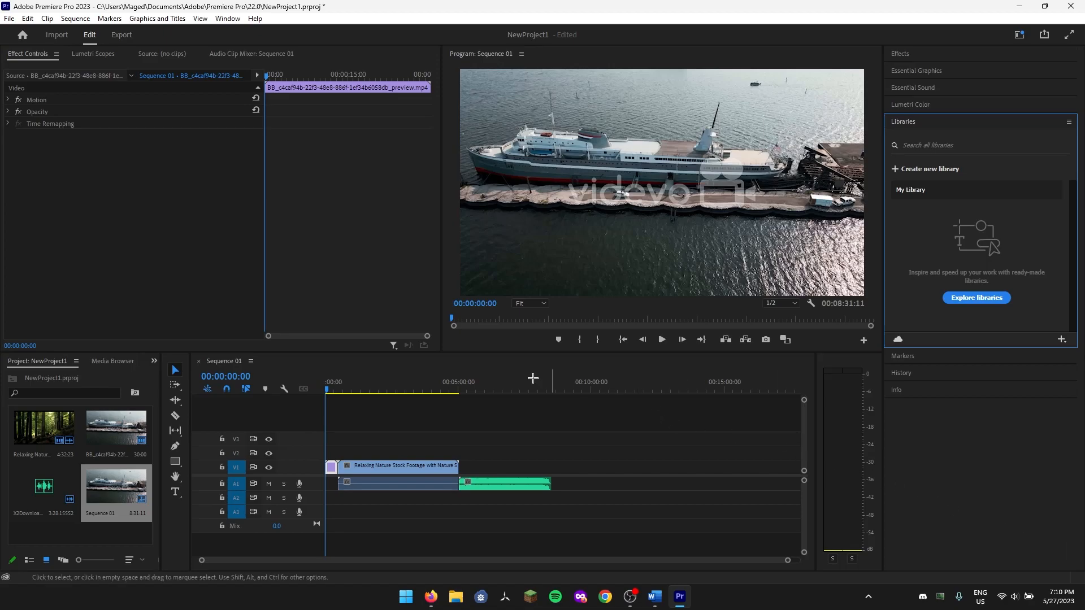
{"action": "left_click", "coordinate": [334, 415]}
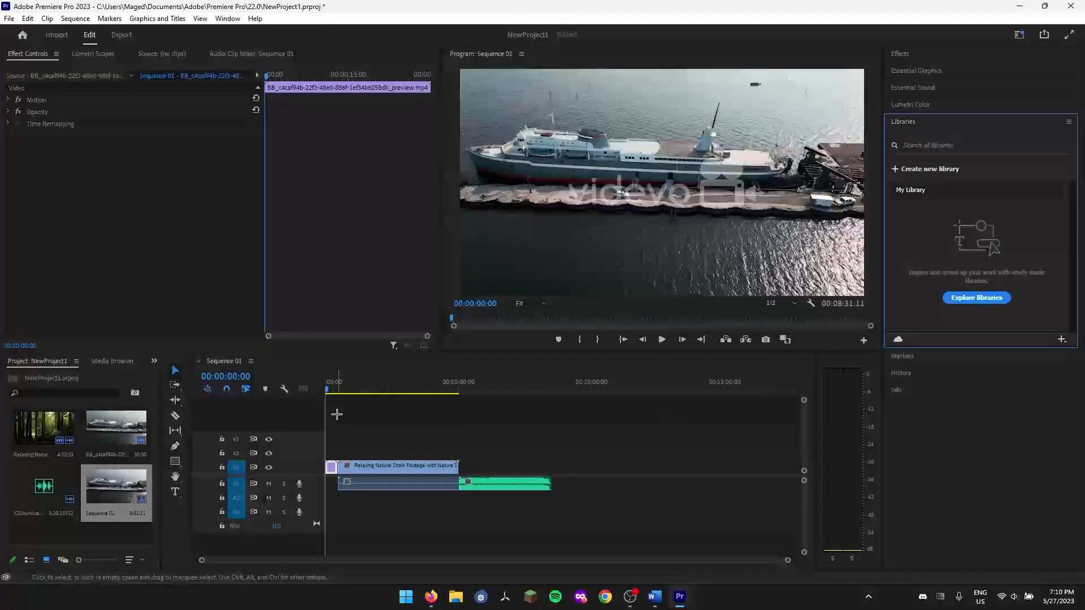
{"action": "left_click_drag", "start_coordinate": [335, 415], "coordinate": [464, 503]}
{"action": "left_click", "coordinate": [611, 528]}
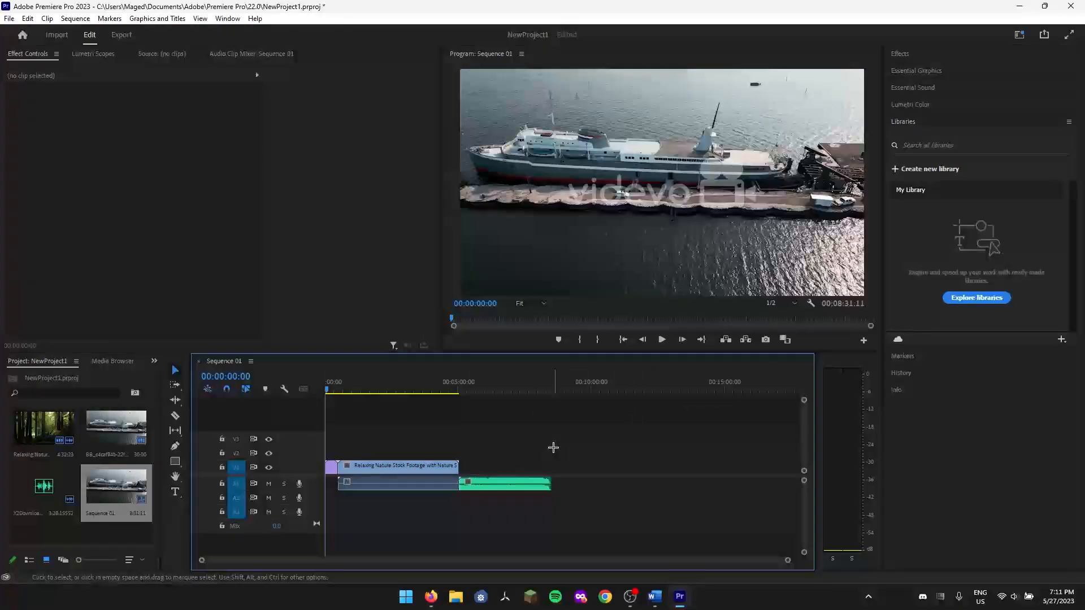
{"action": "left_click", "coordinate": [342, 467]}
{"action": "left_click", "coordinate": [331, 467]}
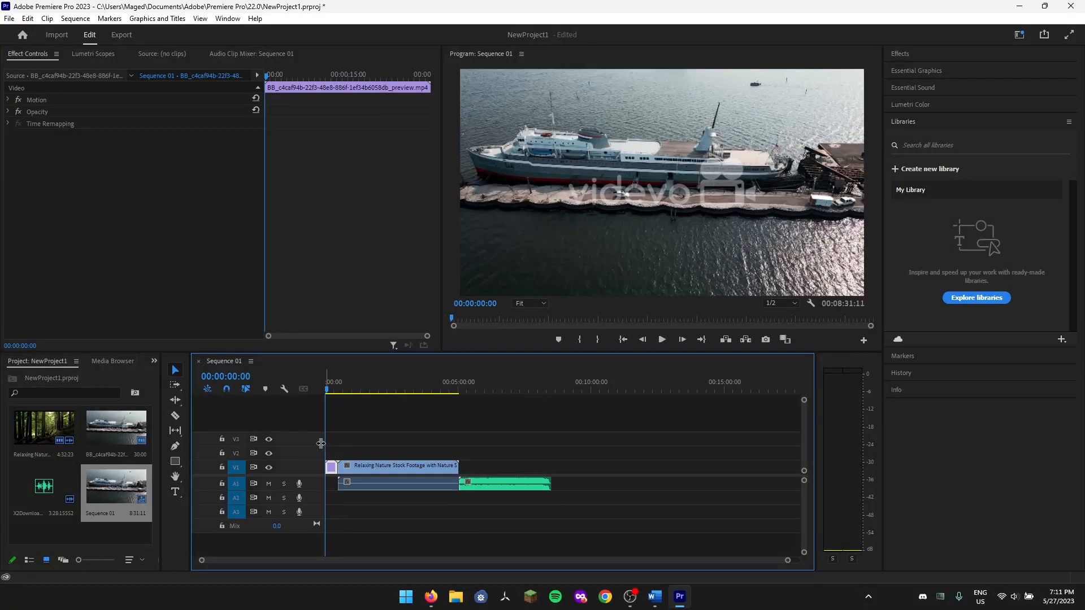
{"action": "left_click", "coordinate": [341, 438]}
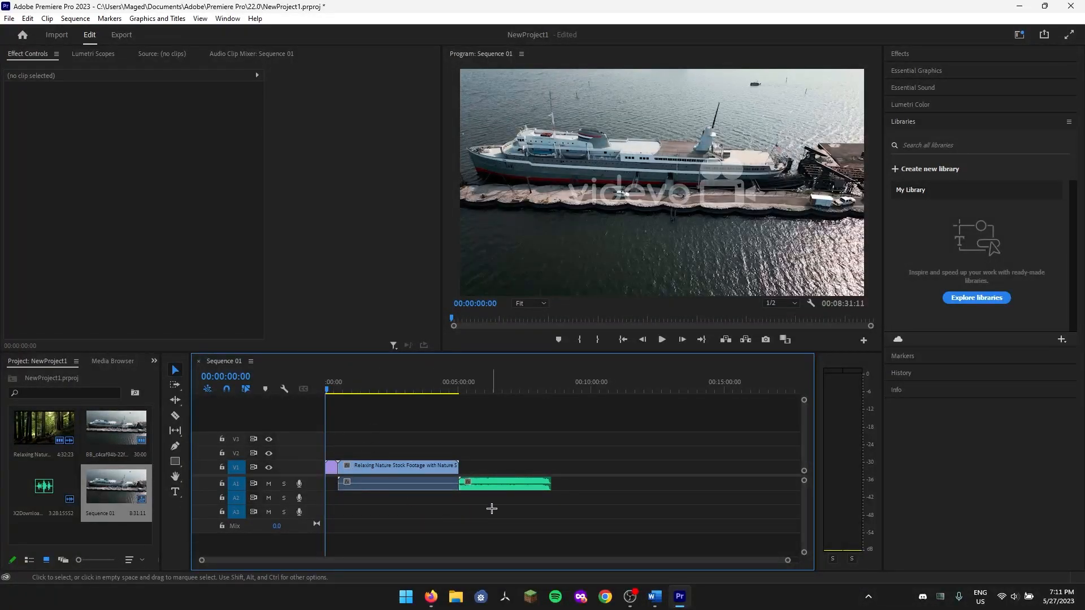
{"action": "left_click_drag", "start_coordinate": [400, 515], "coordinate": [388, 488]}
{"action": "left_click", "coordinate": [405, 518]}
{"action": "left_click_drag", "start_coordinate": [557, 517], "coordinate": [531, 496]}
{"action": "left_click", "coordinate": [506, 448]}
{"action": "left_click_drag", "start_coordinate": [508, 456], "coordinate": [538, 503]}
{"action": "left_click", "coordinate": [544, 516]}
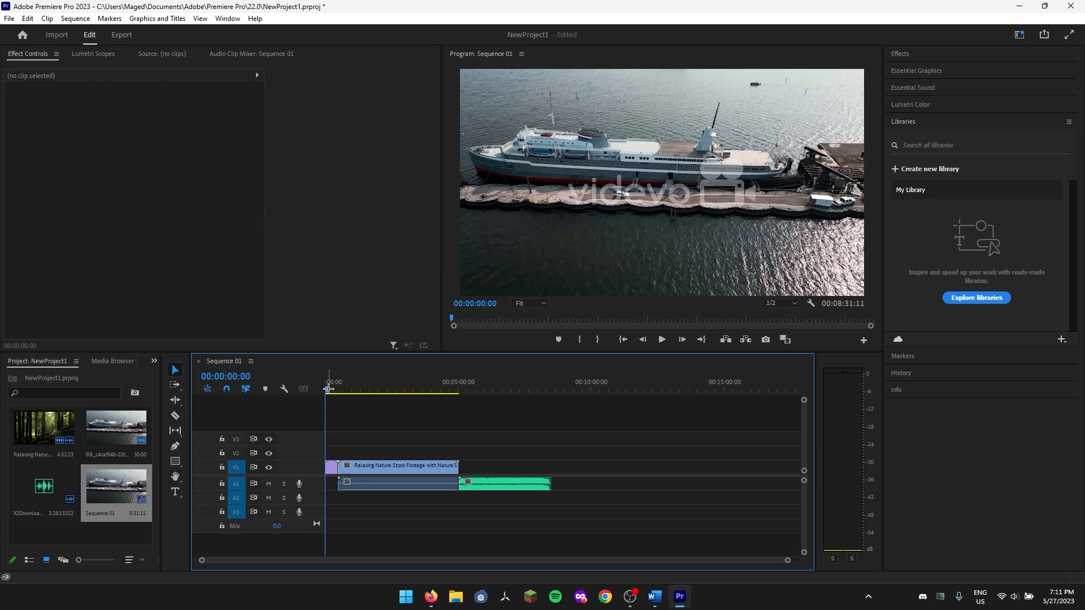
Trim the end of the nature footage clip on V1 back to about the one-minute mark.
{"action": "left_click", "coordinate": [431, 469]}
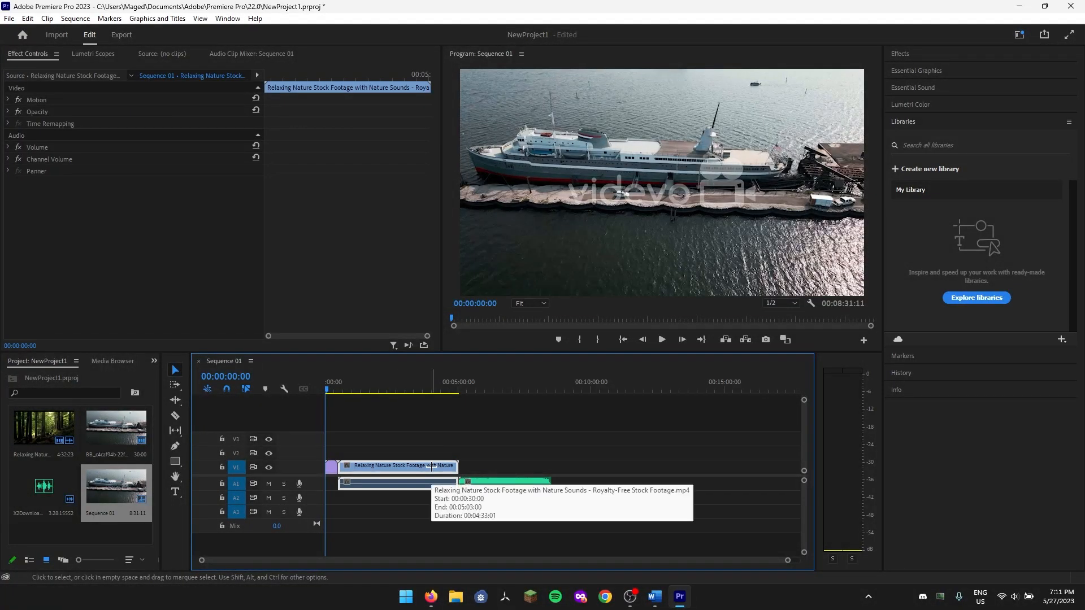
{"action": "left_click", "coordinate": [463, 466]}
{"action": "left_click_drag", "start_coordinate": [462, 466], "coordinate": [354, 463]}
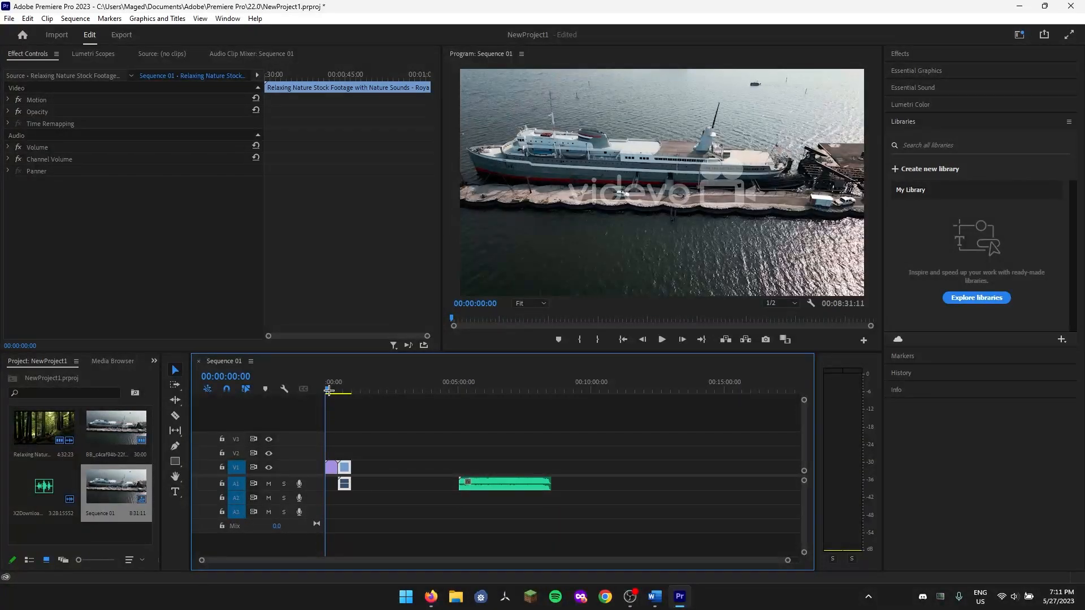
{"action": "mouse_move", "coordinate": [332, 390]}
{"action": "left_mouse_down"}
{"action": "mouse_move", "coordinate": [352, 389]}
{"action": "mouse_move", "coordinate": [324, 393]}
{"action": "left_mouse_up"}
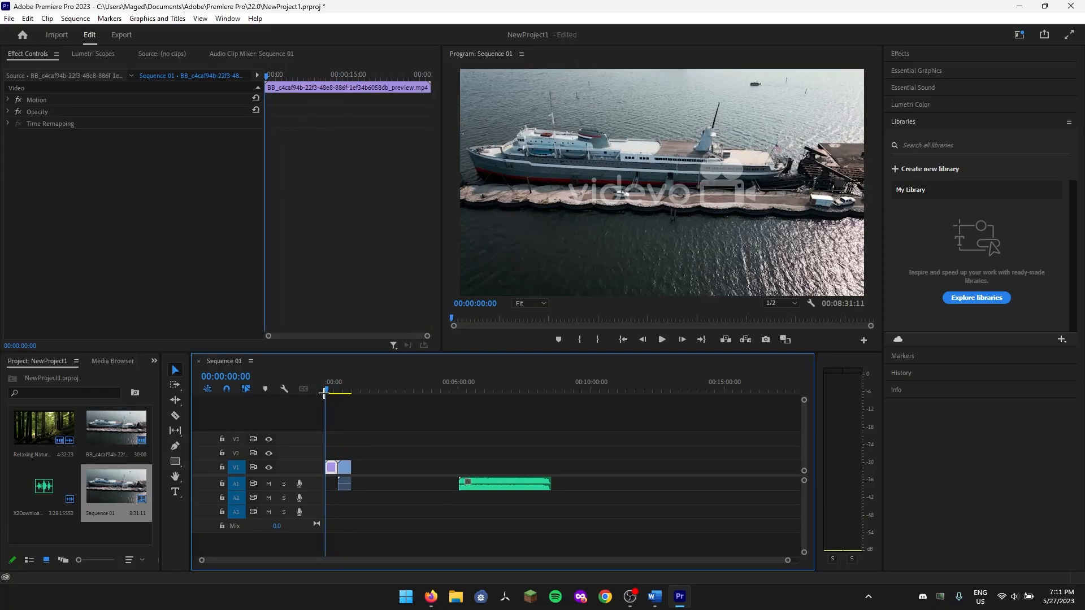
{"action": "left_click", "coordinate": [466, 426]}
Move the music clip to the start of track A2 and trim its end to match the video, about 00:01:00:26 long.
{"action": "left_click", "coordinate": [512, 481]}
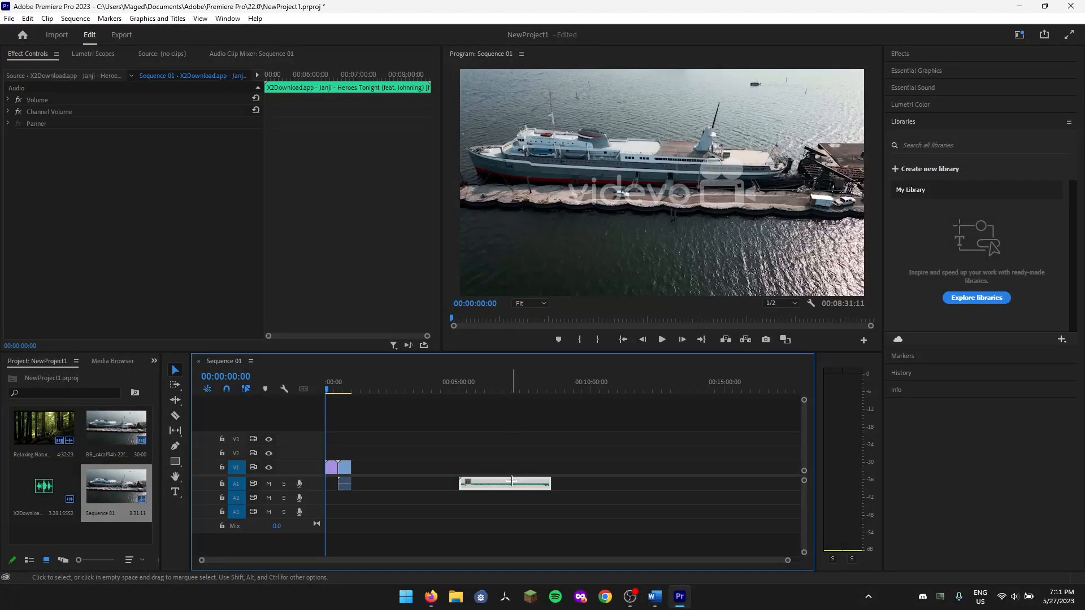
{"action": "left_click_drag", "start_coordinate": [512, 481], "coordinate": [372, 493]}
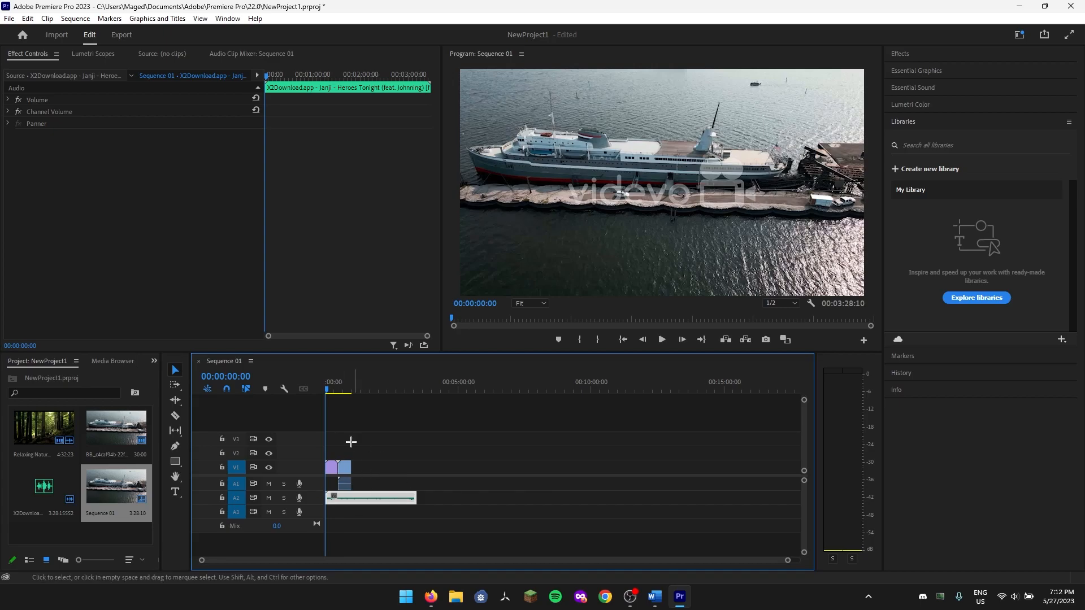
{"action": "left_click", "coordinate": [463, 502]}
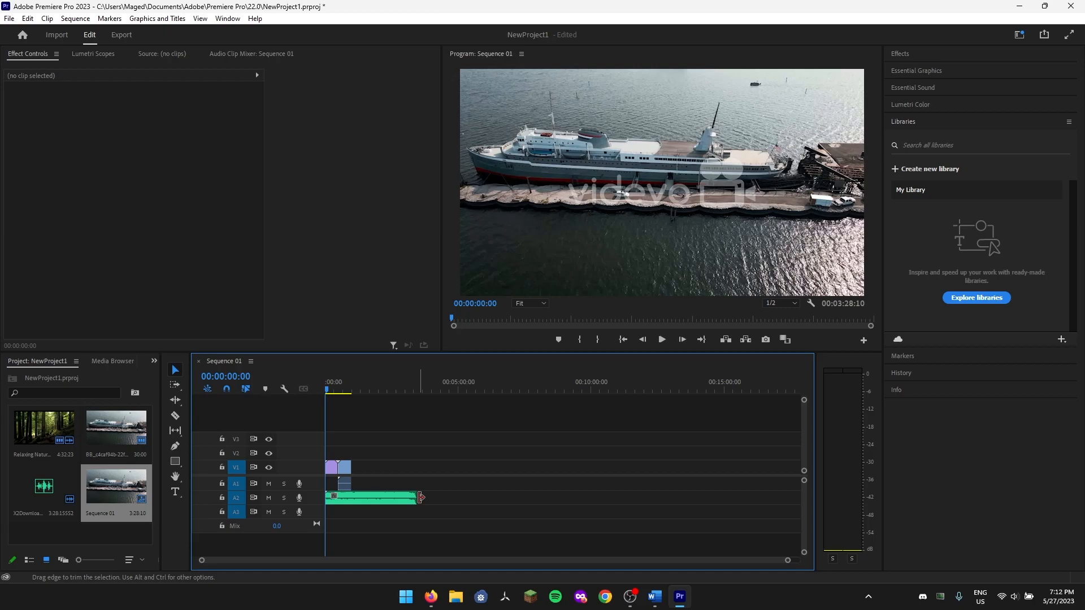
{"action": "left_click_drag", "start_coordinate": [420, 497], "coordinate": [356, 495]}
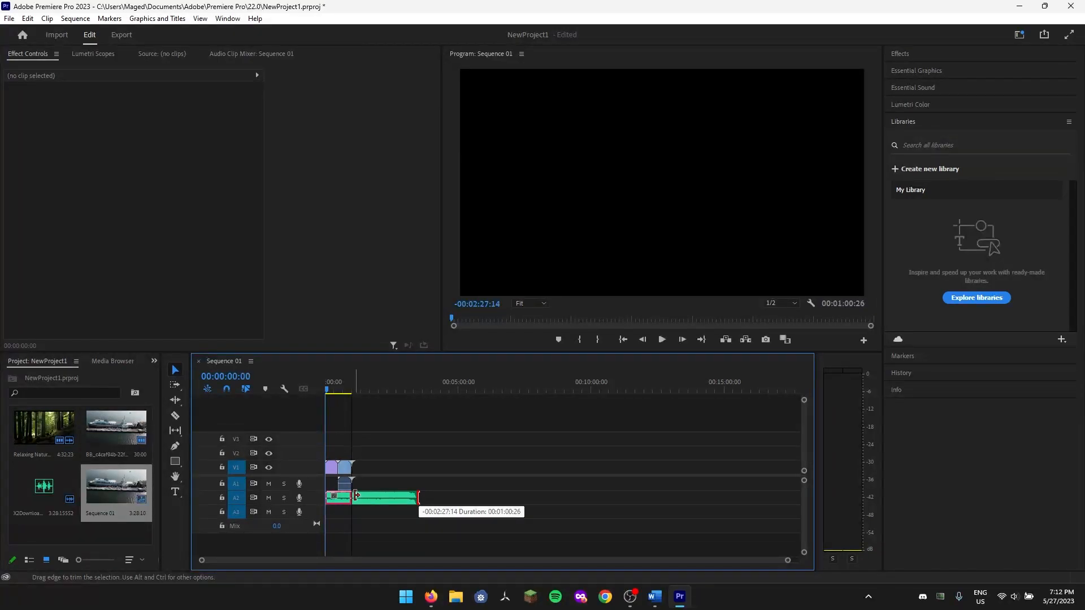
{"action": "left_click_drag", "start_coordinate": [356, 496], "coordinate": [355, 496]}
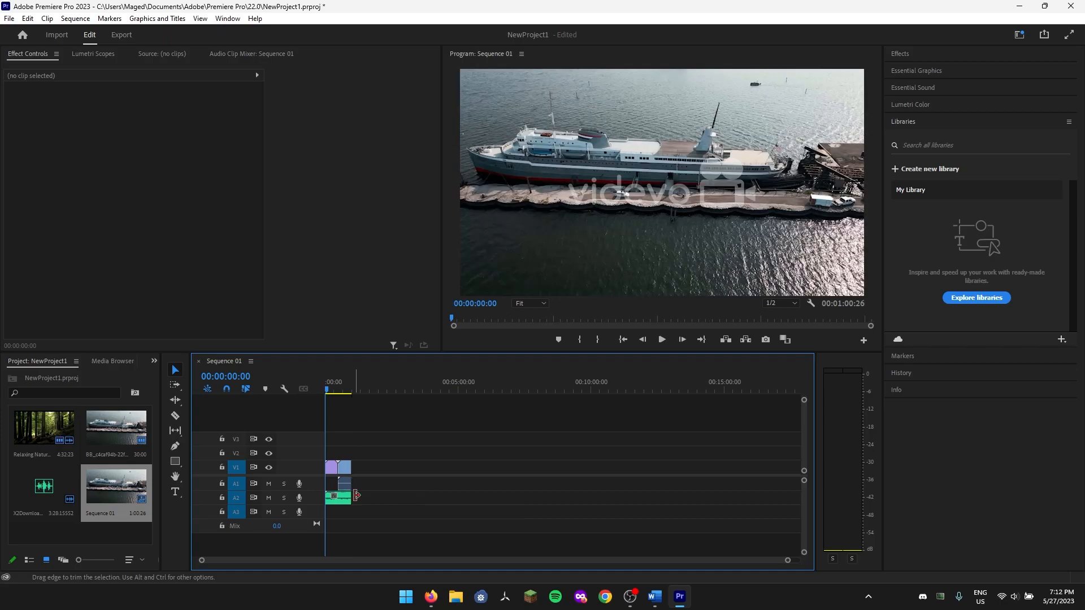
Add a new horizontal text layer from Essential Graphics at the start of the sequence.
{"action": "left_click_drag", "start_coordinate": [789, 561], "coordinate": [475, 562]}
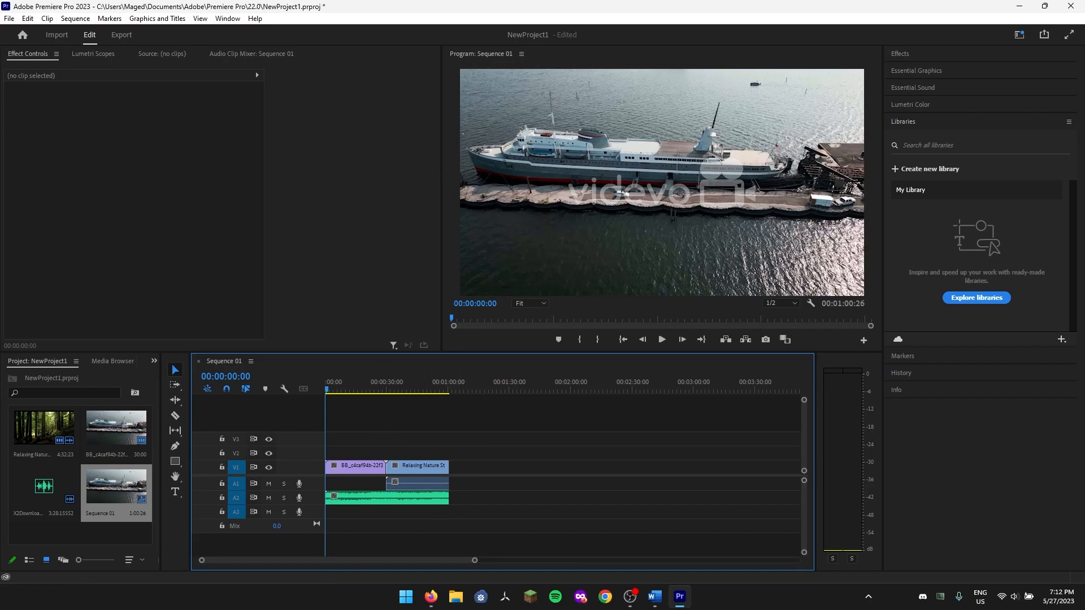
{"action": "left_click", "coordinate": [914, 71]}
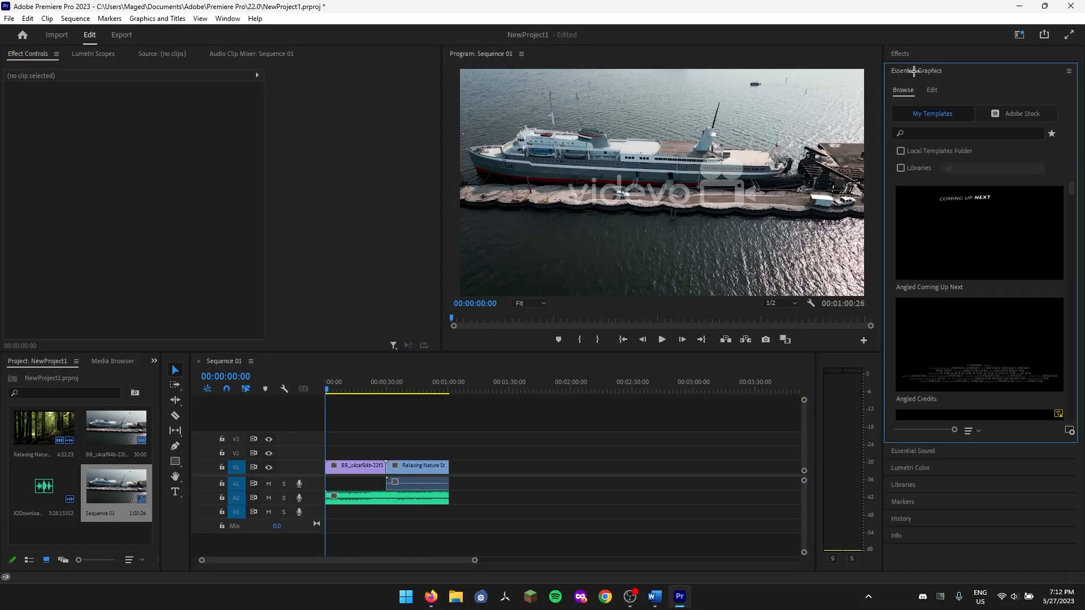
{"action": "left_click", "coordinate": [955, 71]}
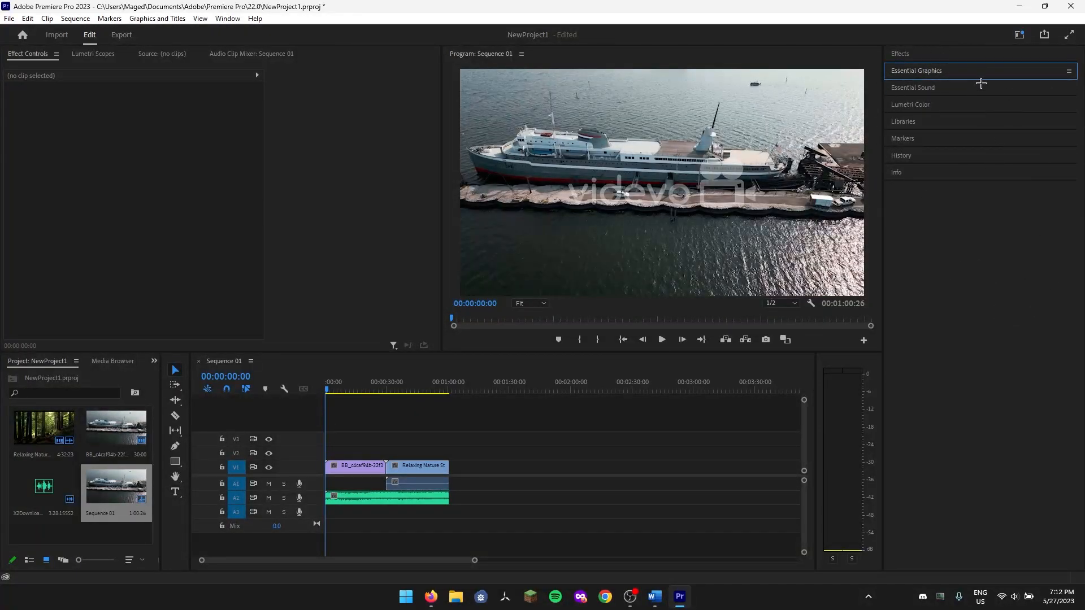
{"action": "left_click", "coordinate": [927, 72]}
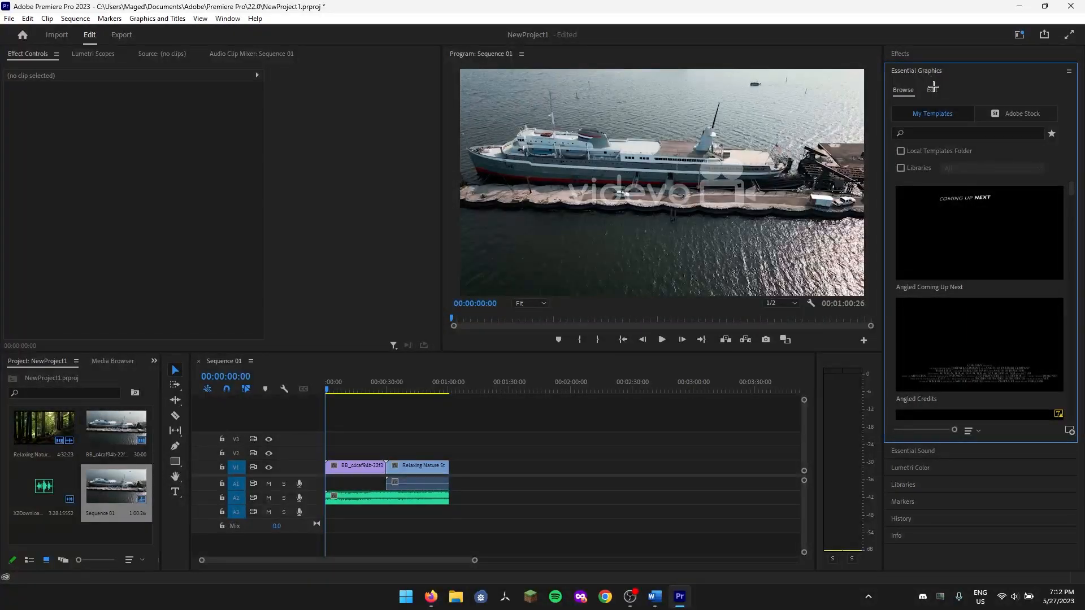
{"action": "left_click", "coordinate": [932, 91]}
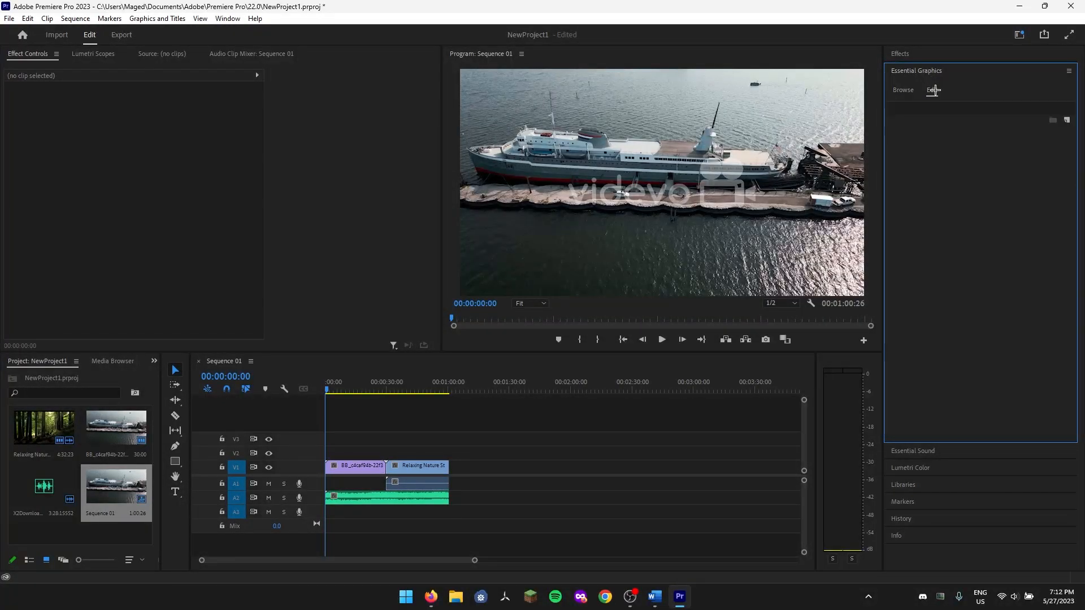
{"action": "left_click", "coordinate": [1065, 120]}
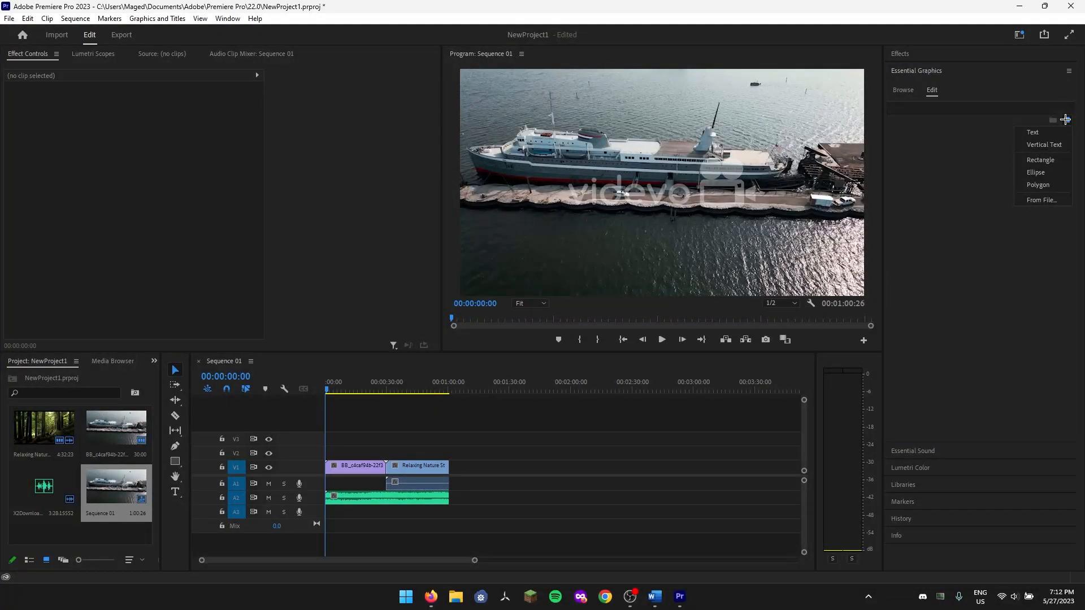
{"action": "left_click", "coordinate": [1040, 131]}
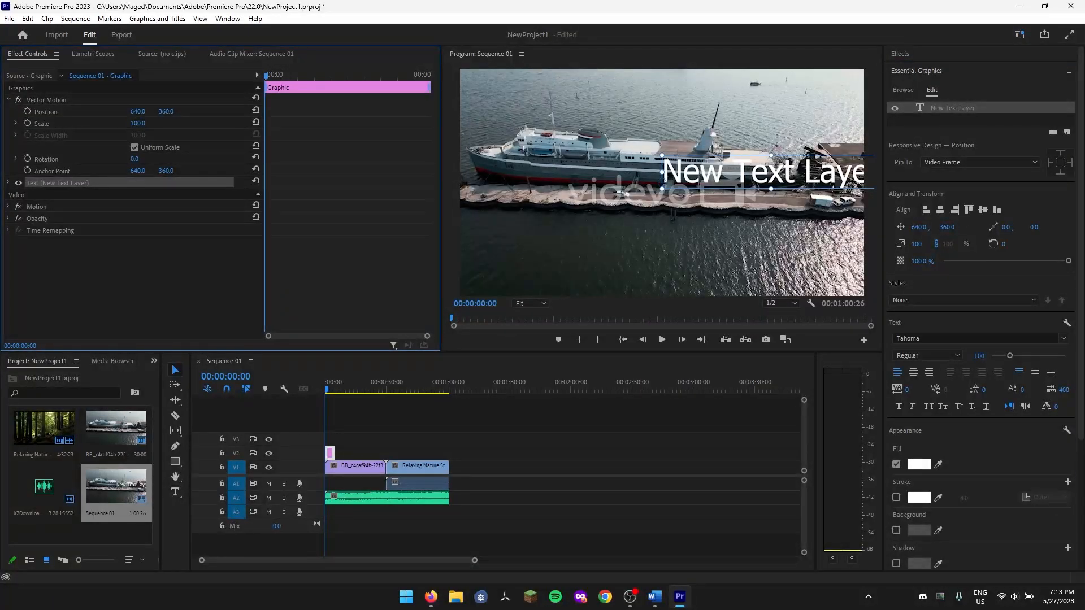
Set the text graphic's Vector Motion position to 322, 370 to move it near the frame's center.
{"action": "left_click_drag", "start_coordinate": [139, 111], "coordinate": [210, 112]}
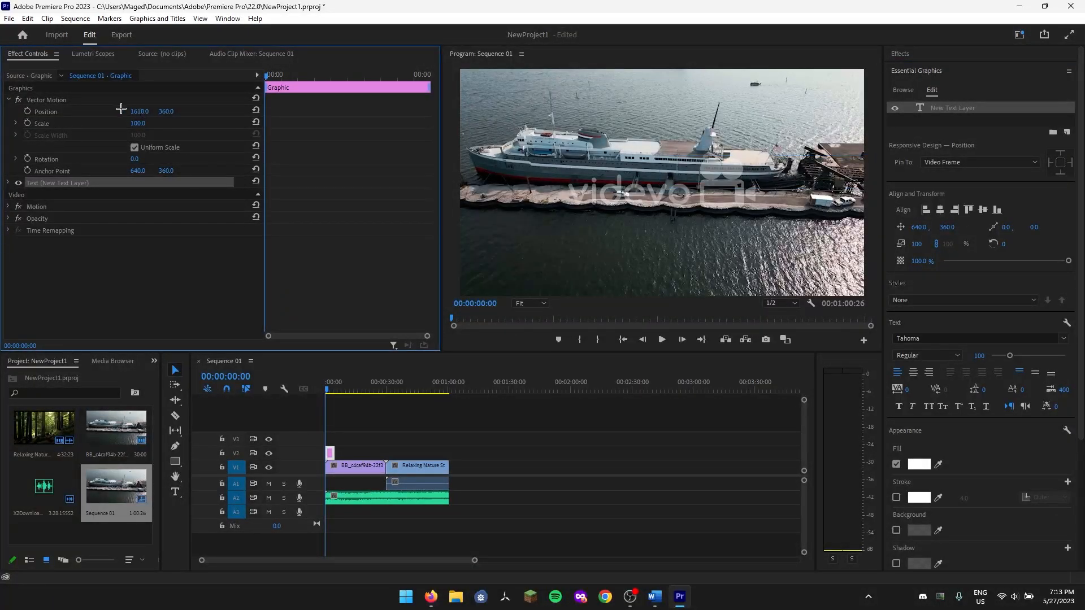
{"action": "left_click_drag", "start_coordinate": [140, 111], "coordinate": [89, 111]}
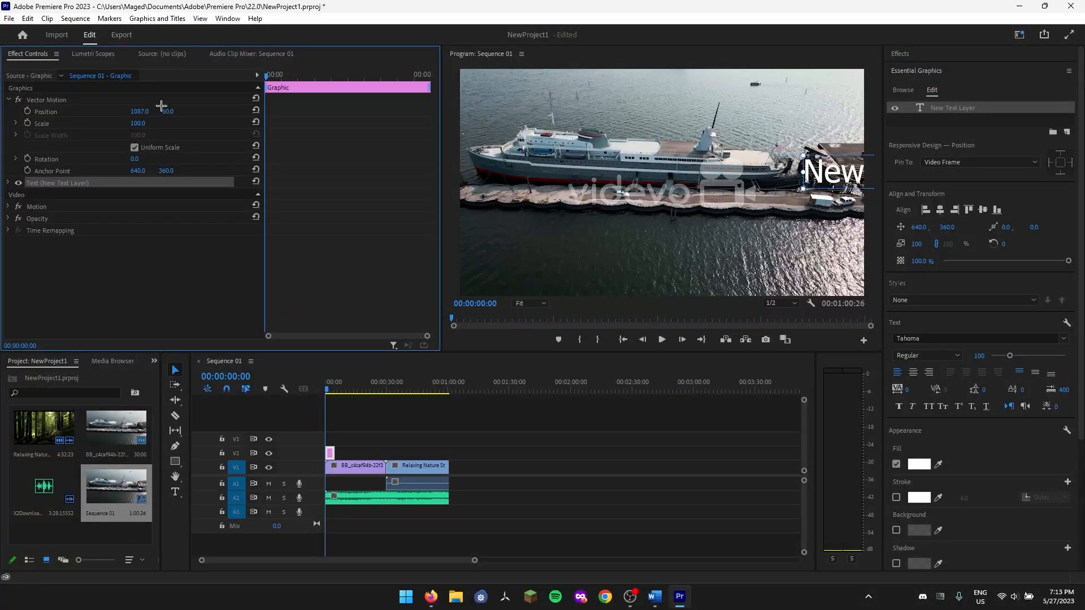
{"action": "mouse_move", "coordinate": [166, 112]}
{"action": "left_mouse_down"}
{"action": "mouse_move", "coordinate": [98, 113]}
{"action": "mouse_move", "coordinate": [186, 111]}
{"action": "left_mouse_up"}
{"action": "left_click_drag", "start_coordinate": [138, 112], "coordinate": [0, 111]}
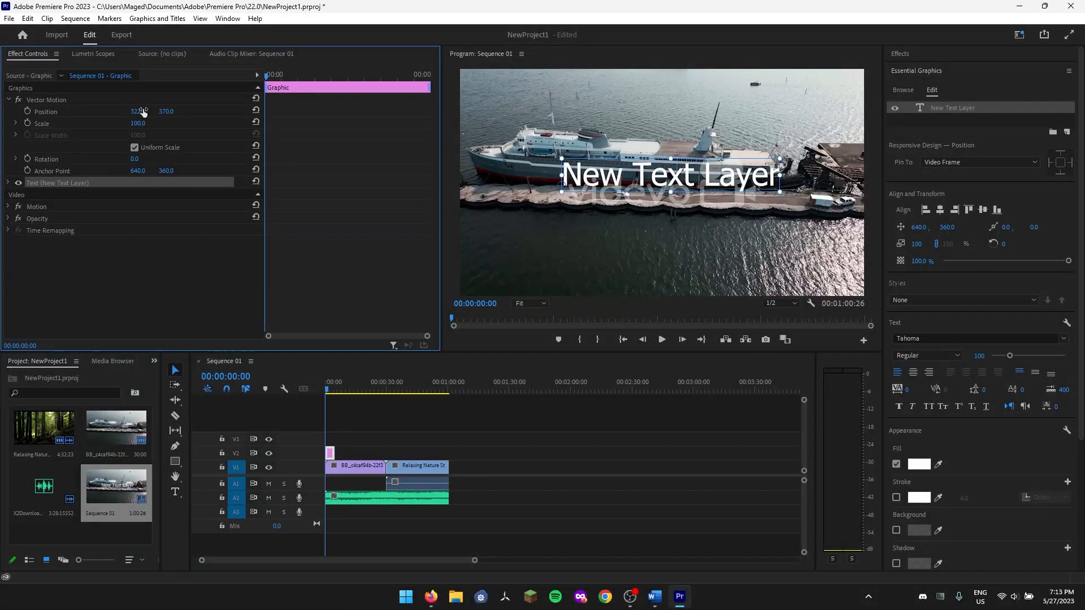
Replace the placeholder text in the title with "First Editing Project".
{"action": "double_click", "coordinate": [693, 177]}
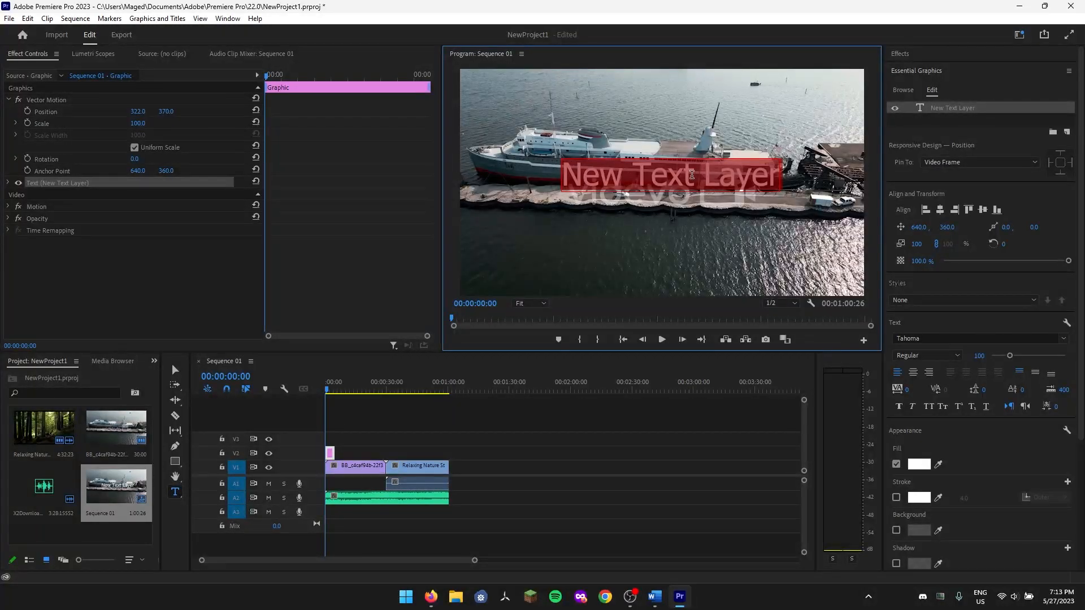
{"action": "key", "text": "BackSpace"}
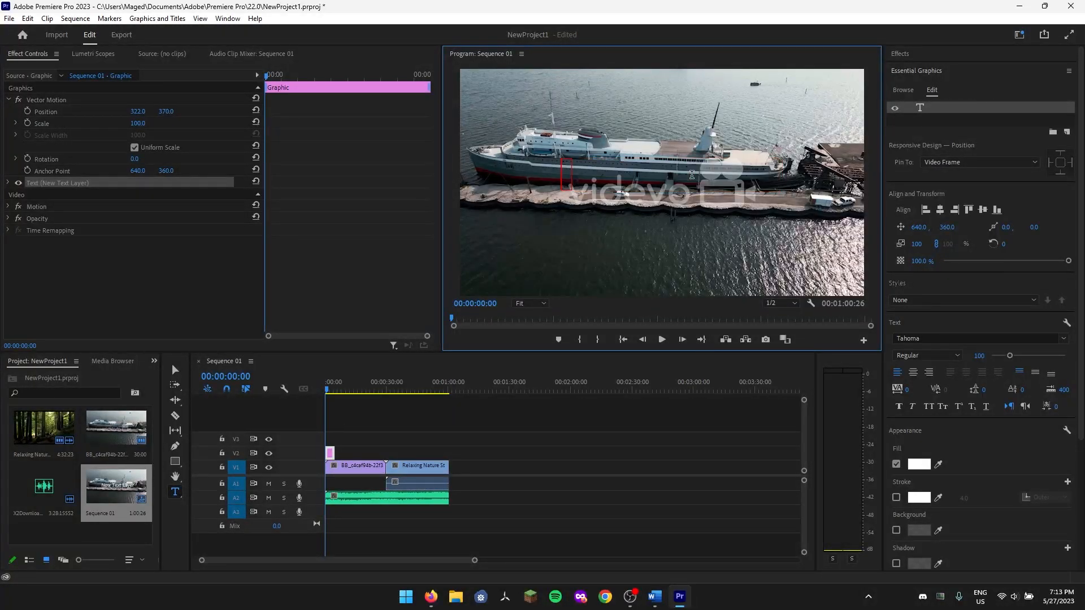
{"action": "type", "text": "First"}
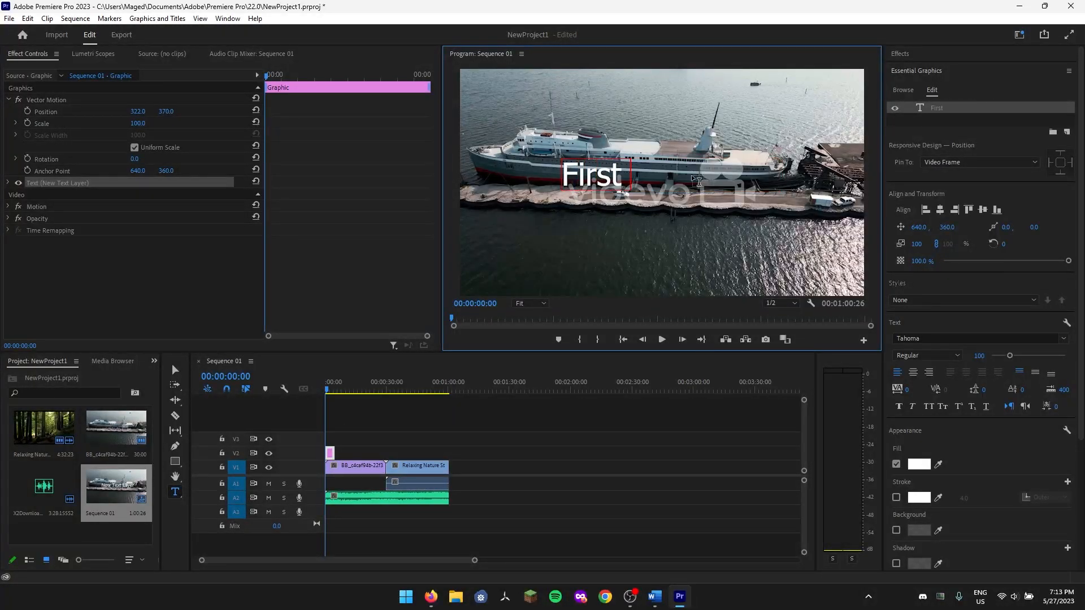
{"action": "type", "text": " Editing Project"}
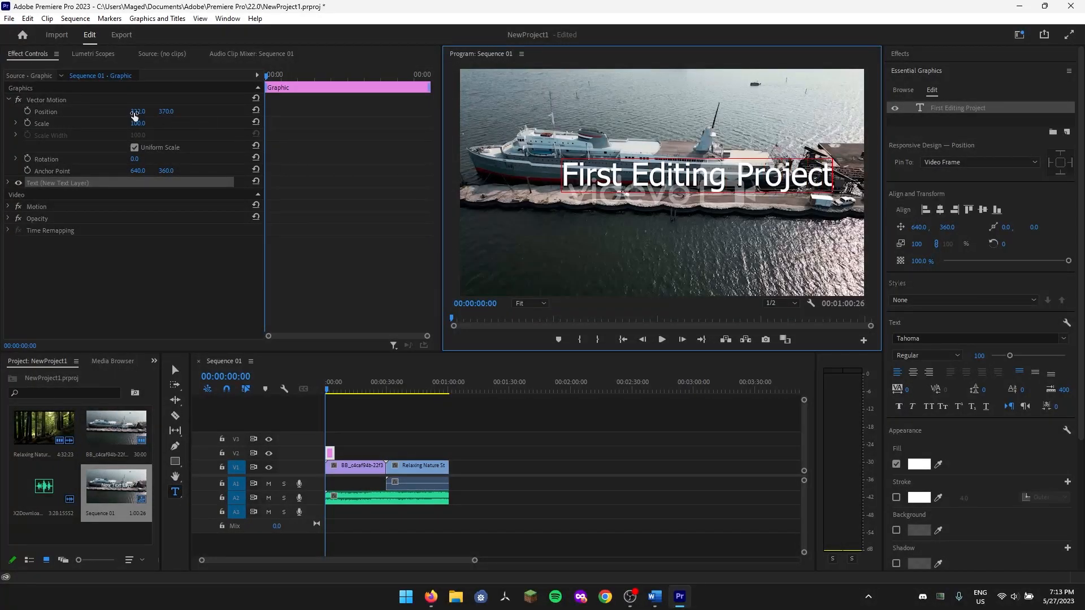
Set the title graphic's Vector Motion horizontal position to 240.
{"action": "left_click_drag", "start_coordinate": [139, 112], "coordinate": [220, 112]}
{"action": "left_click_drag", "start_coordinate": [148, 112], "coordinate": [95, 113]}
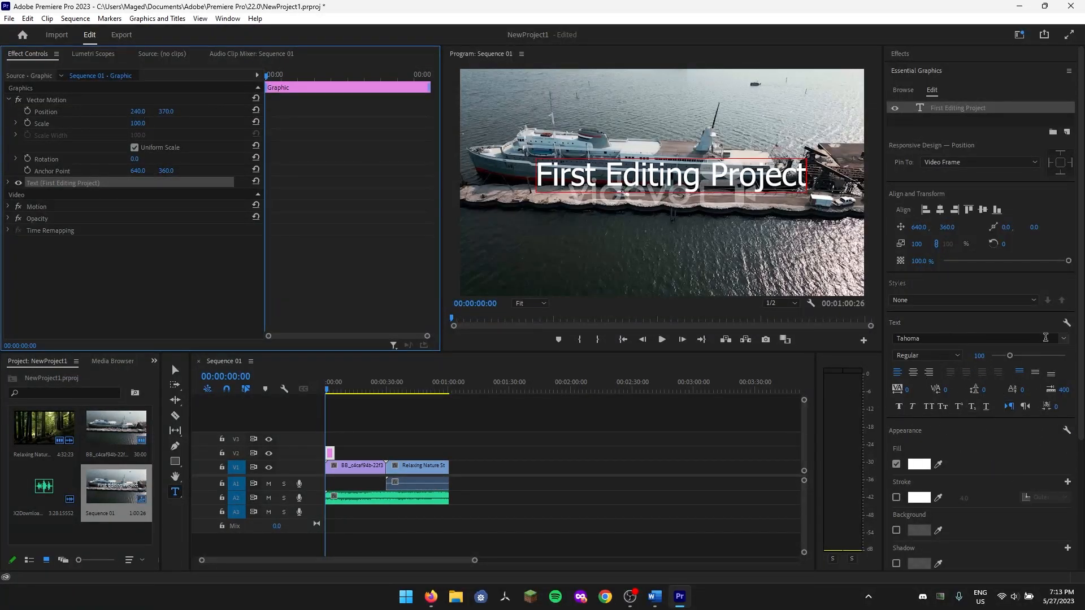
{"action": "left_click", "coordinate": [1064, 339]}
{"action": "left_click", "coordinate": [1063, 340]}
{"action": "left_click", "coordinate": [959, 358]}
{"action": "left_click", "coordinate": [959, 357]}
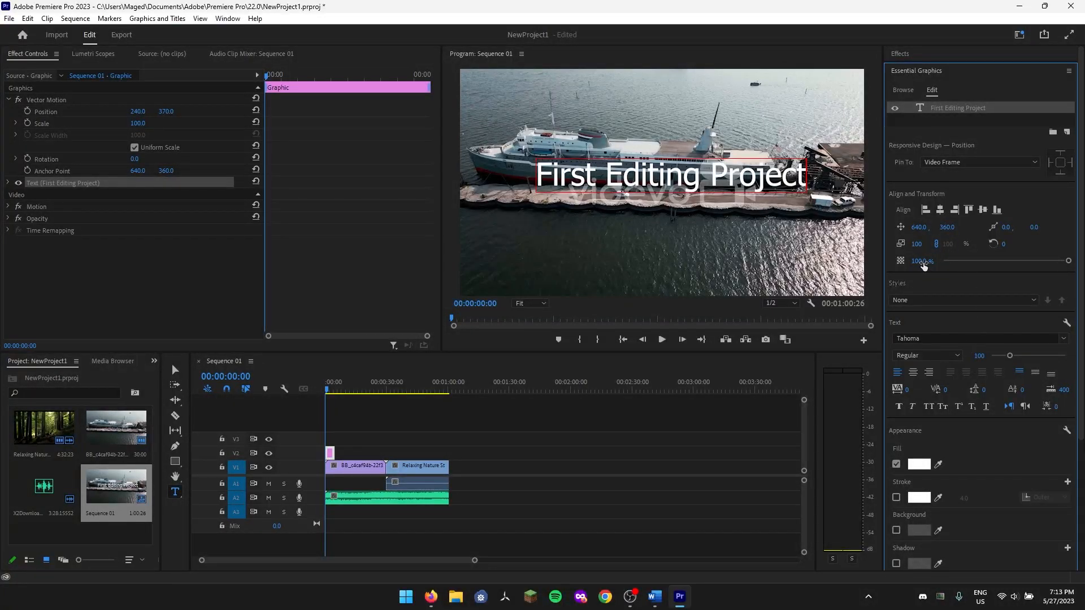
Set the title layer's scale to 99 and its horizontal position to 650, keeping opacity at 100%.
{"action": "mouse_move", "coordinate": [916, 244]}
{"action": "left_mouse_down"}
{"action": "mouse_move", "coordinate": [952, 244]}
{"action": "mouse_move", "coordinate": [915, 244]}
{"action": "mouse_move", "coordinate": [909, 227]}
{"action": "mouse_move", "coordinate": [924, 227]}
{"action": "left_mouse_up"}
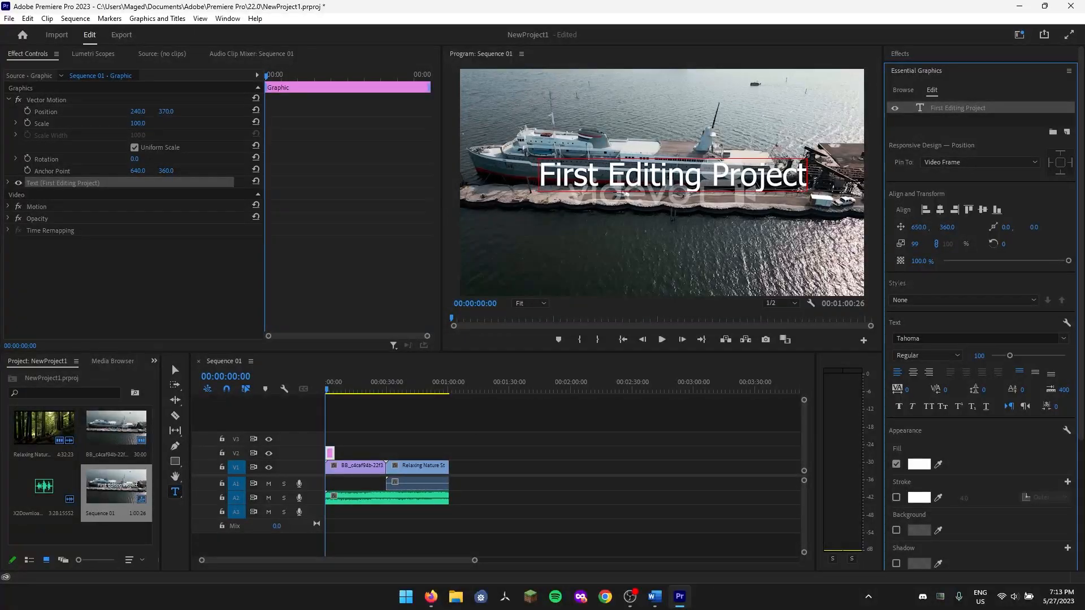
{"action": "mouse_move", "coordinate": [1068, 261]}
{"action": "left_mouse_down"}
{"action": "mouse_move", "coordinate": [961, 262]}
{"action": "mouse_move", "coordinate": [1075, 268]}
{"action": "left_mouse_up"}
Set the title text's fill color to pure red.
{"action": "scroll", "coordinate": [1039, 306], "scroll_direction": "down", "scroll_amount": 2}
{"action": "left_click", "coordinate": [919, 412]}
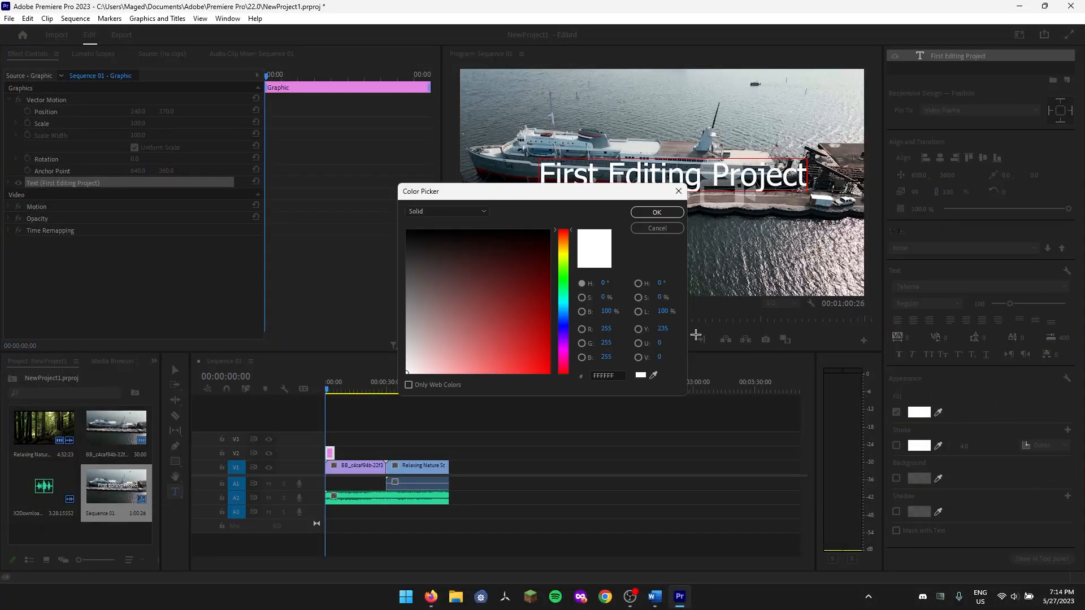
{"action": "left_click", "coordinate": [549, 371]}
{"action": "left_click", "coordinate": [676, 214]}
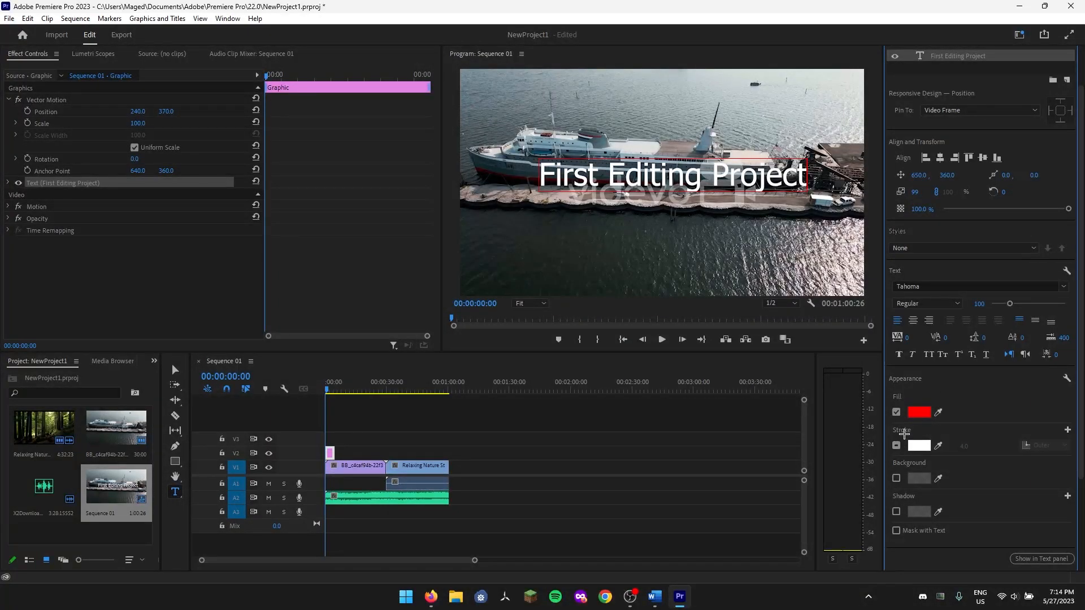
Sample a blue tone as the title text's fill color and deselect the graphic.
{"action": "left_click", "coordinate": [939, 412]}
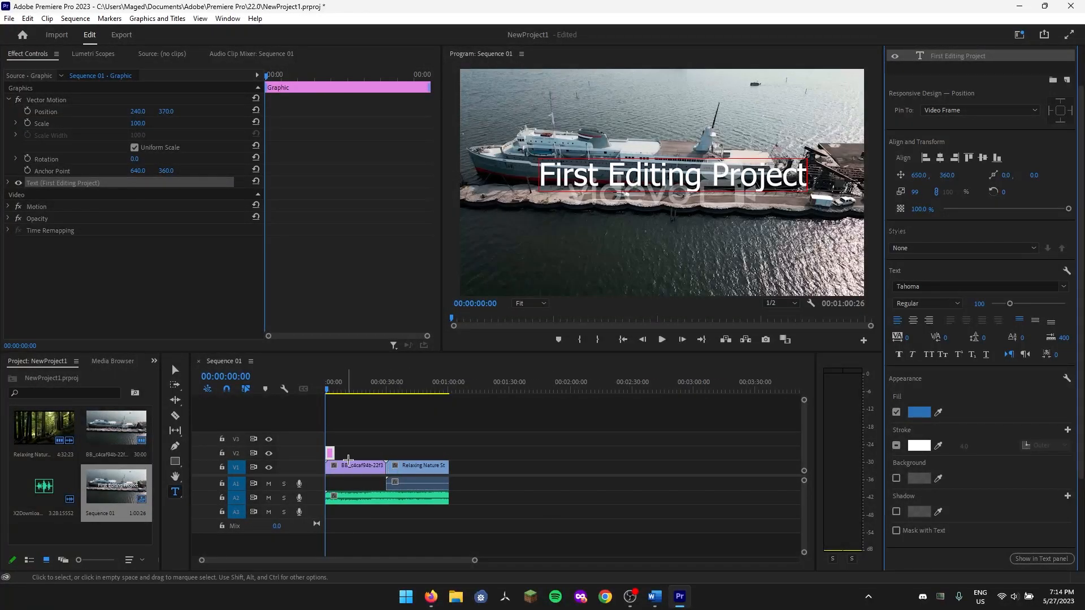
{"action": "left_click", "coordinate": [367, 457]}
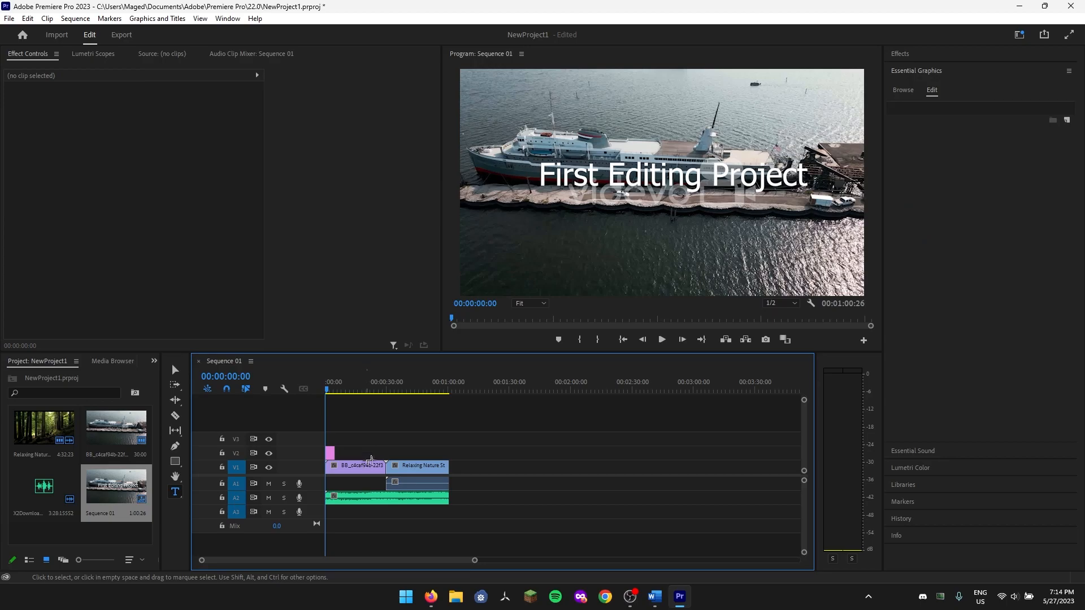
{"action": "left_click", "coordinate": [364, 465]}
{"action": "left_click", "coordinate": [410, 462]}
{"action": "left_click", "coordinate": [365, 467]}
{"action": "left_click", "coordinate": [423, 463]}
Extend the title clip on V2 to the end of the ship clip and return the playhead to the sequence start.
{"action": "left_click", "coordinate": [330, 453]}
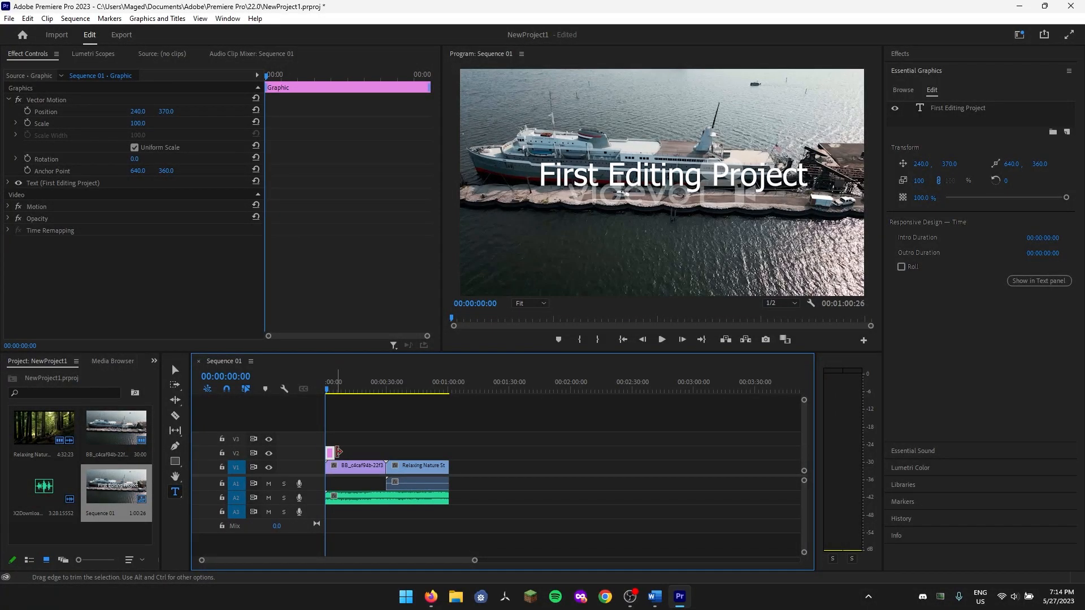
{"action": "left_click_drag", "start_coordinate": [338, 452], "coordinate": [391, 441]}
{"action": "left_click", "coordinate": [329, 391]}
{"action": "left_click_drag", "start_coordinate": [329, 391], "coordinate": [321, 414]}
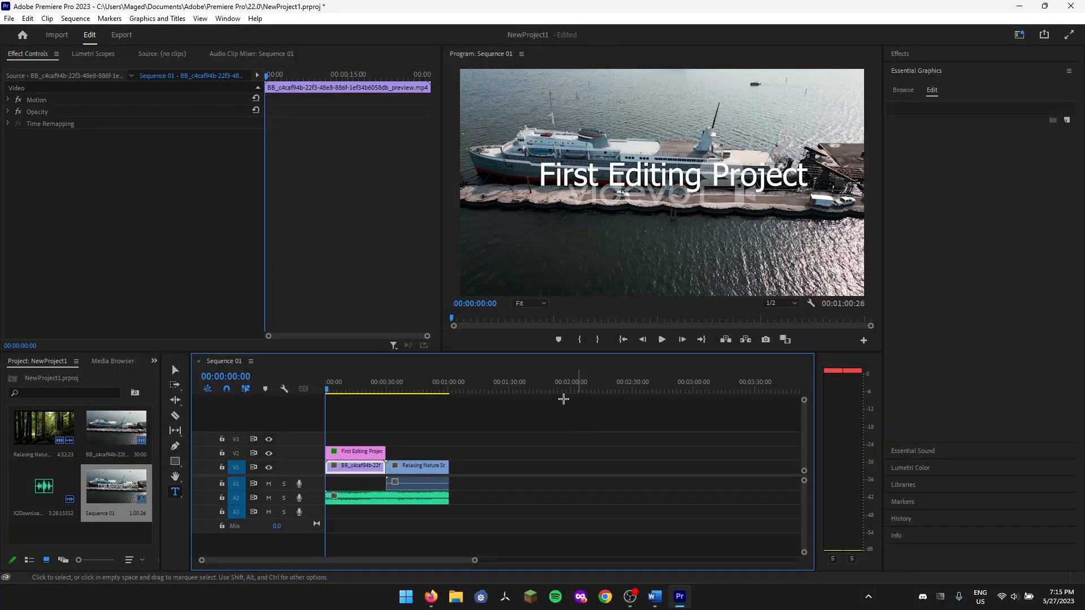
Play the sequence across the cut between the ship clip and the forest clip.
{"action": "left_click_drag", "start_coordinate": [327, 387], "coordinate": [380, 388]}
{"action": "key", "text": "space"}
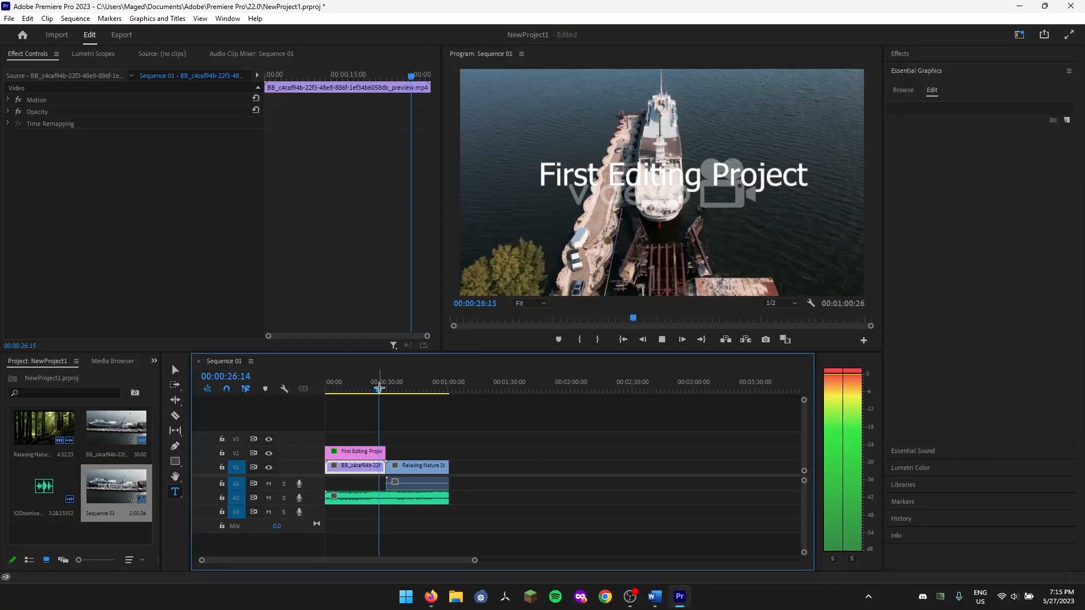
{"action": "key", "text": "space"}
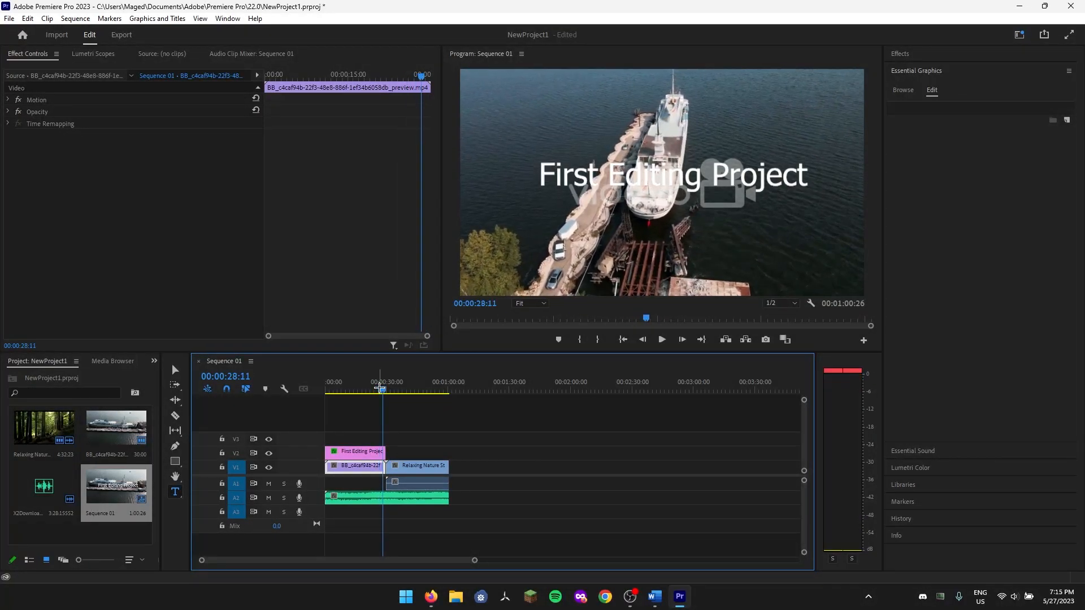
{"action": "left_click", "coordinate": [1017, 597]}
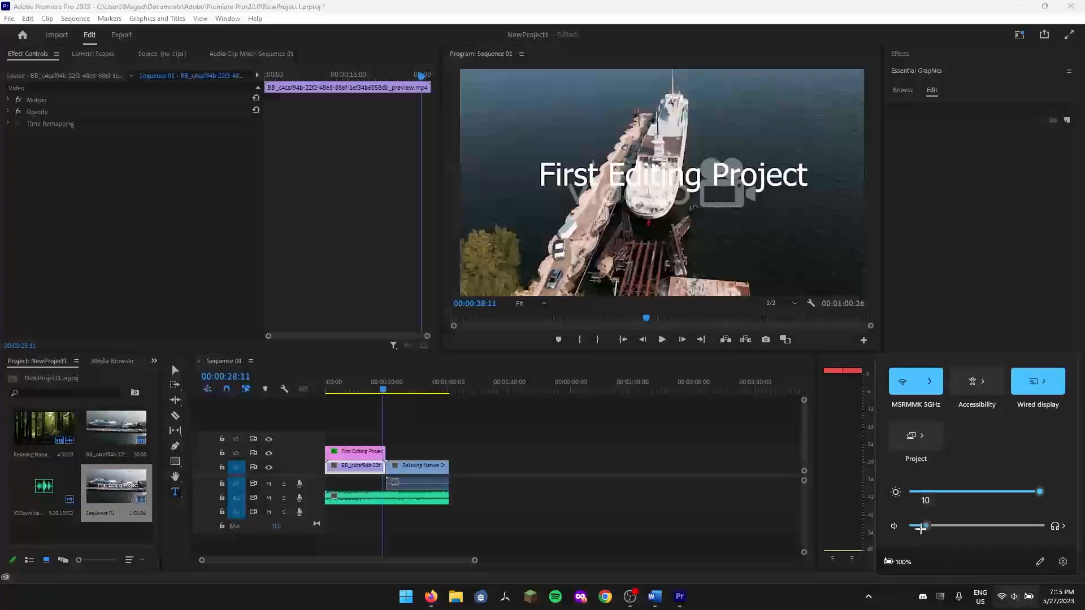
{"action": "left_click", "coordinate": [397, 404]}
{"action": "key", "text": "space"}
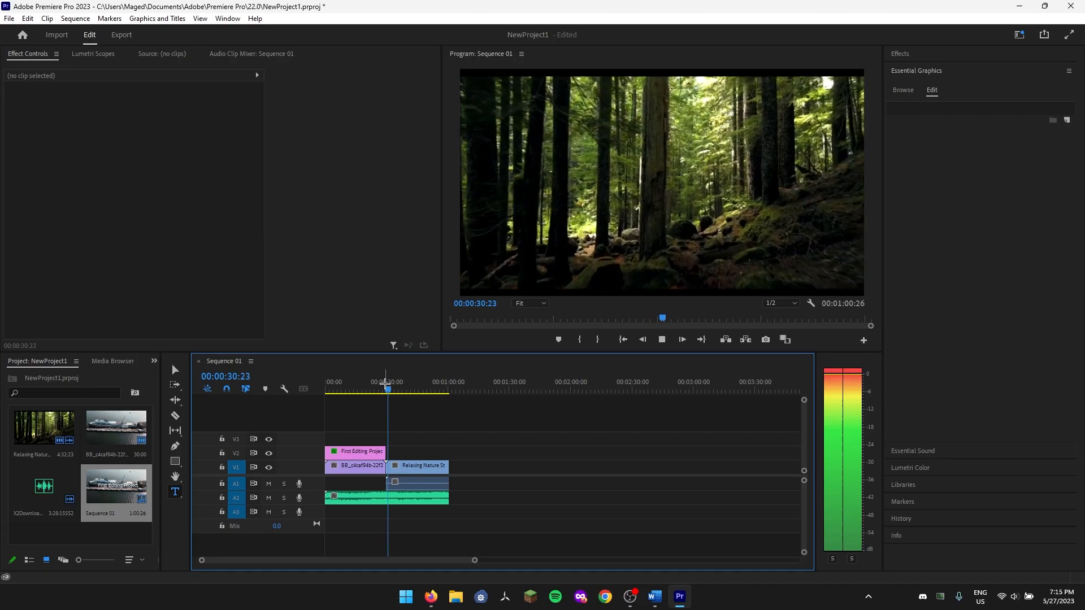
Select the forest clip and examine the Dissolve, Immersive Video and Iris groups of video transitions.
{"action": "left_click", "coordinate": [418, 466]}
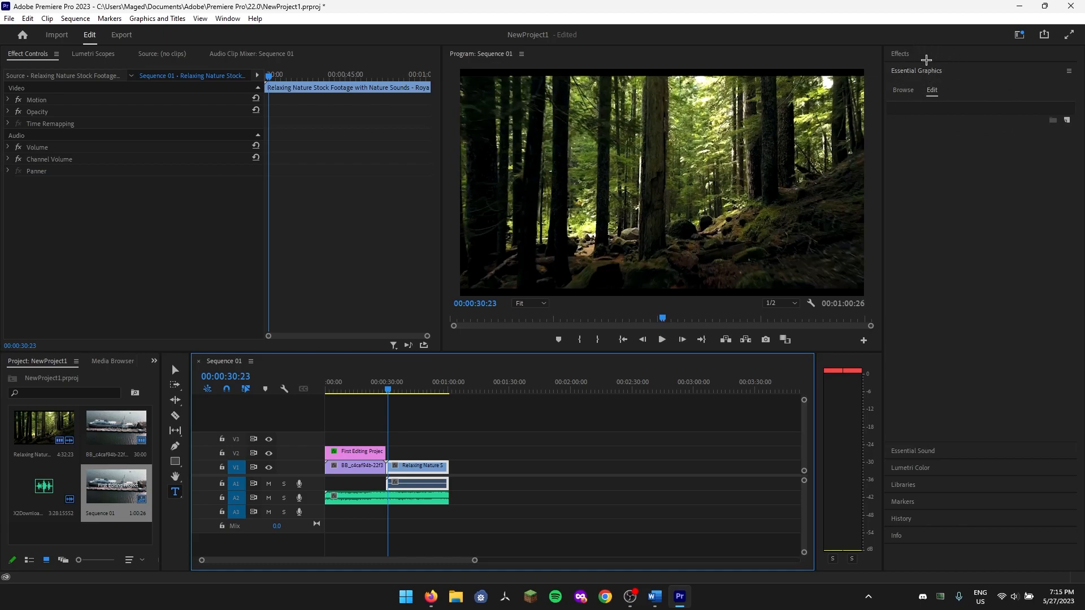
{"action": "left_click", "coordinate": [921, 55]}
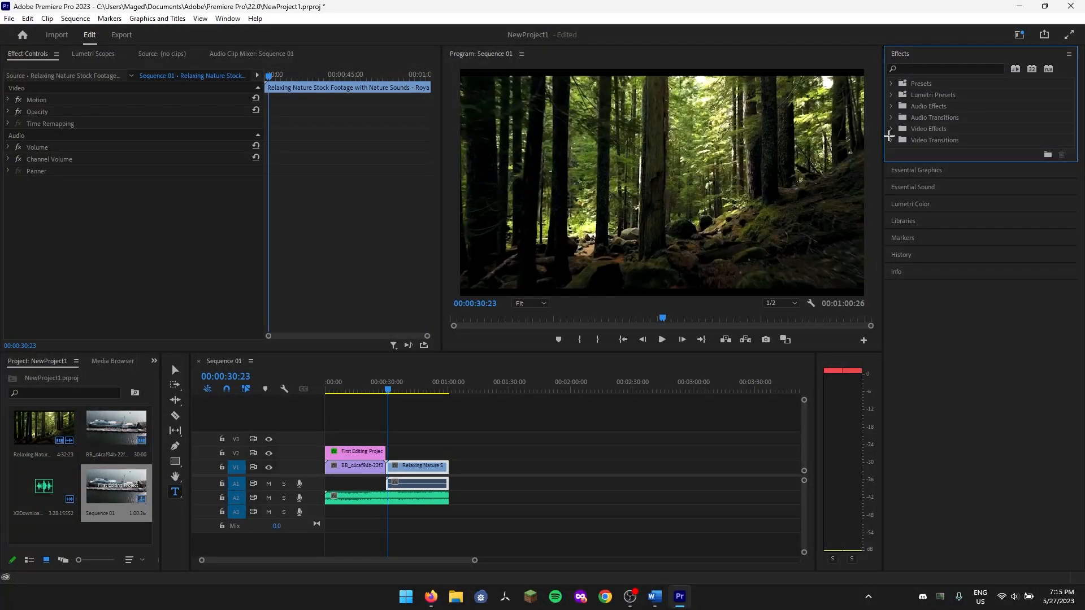
{"action": "left_click", "coordinate": [892, 140]}
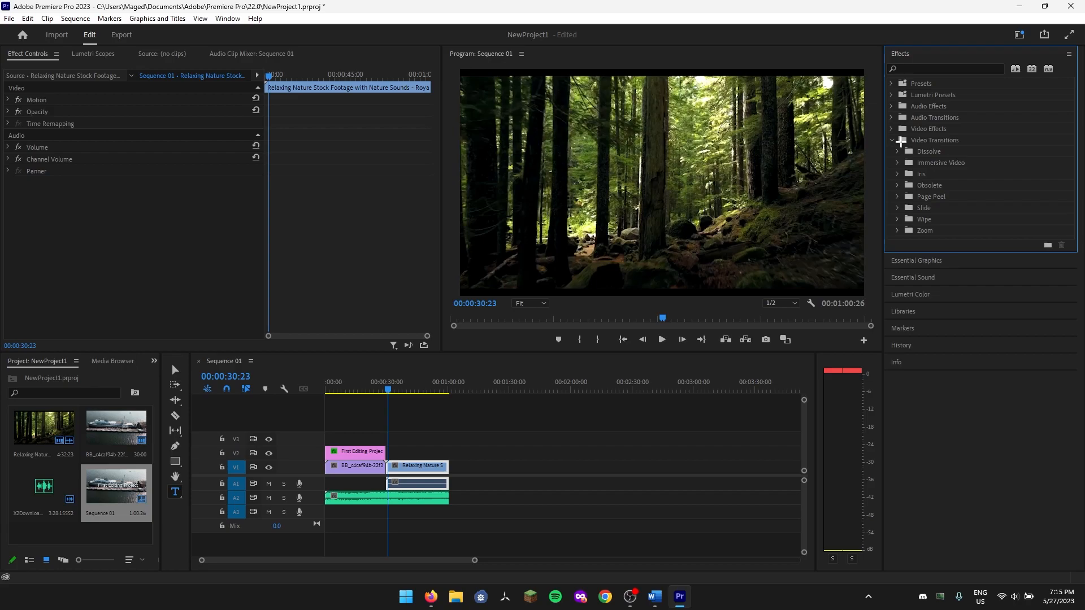
{"action": "left_click", "coordinate": [904, 152]}
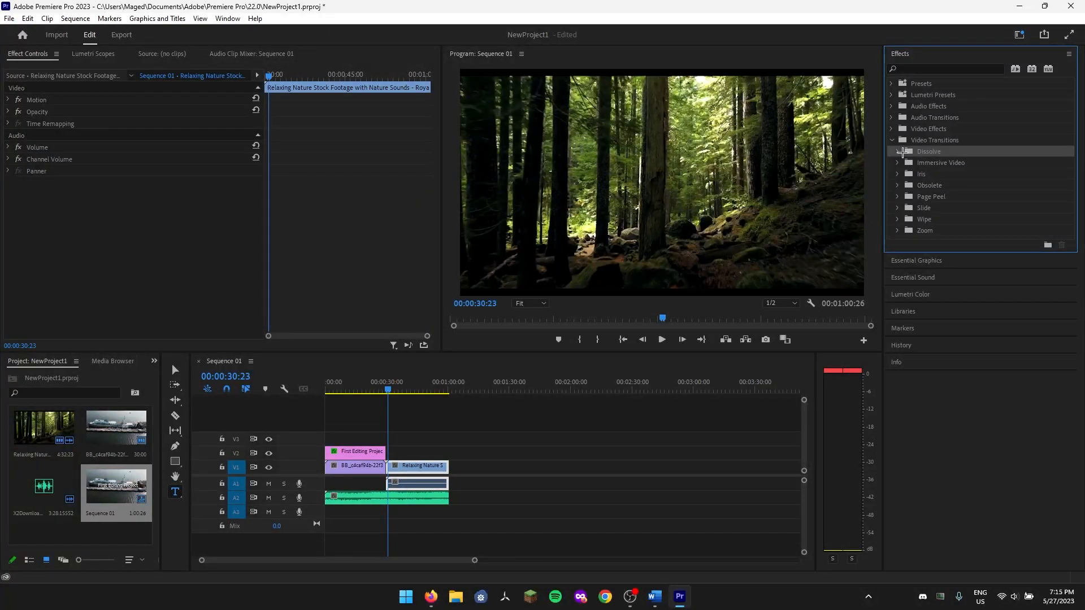
{"action": "left_click", "coordinate": [899, 152]}
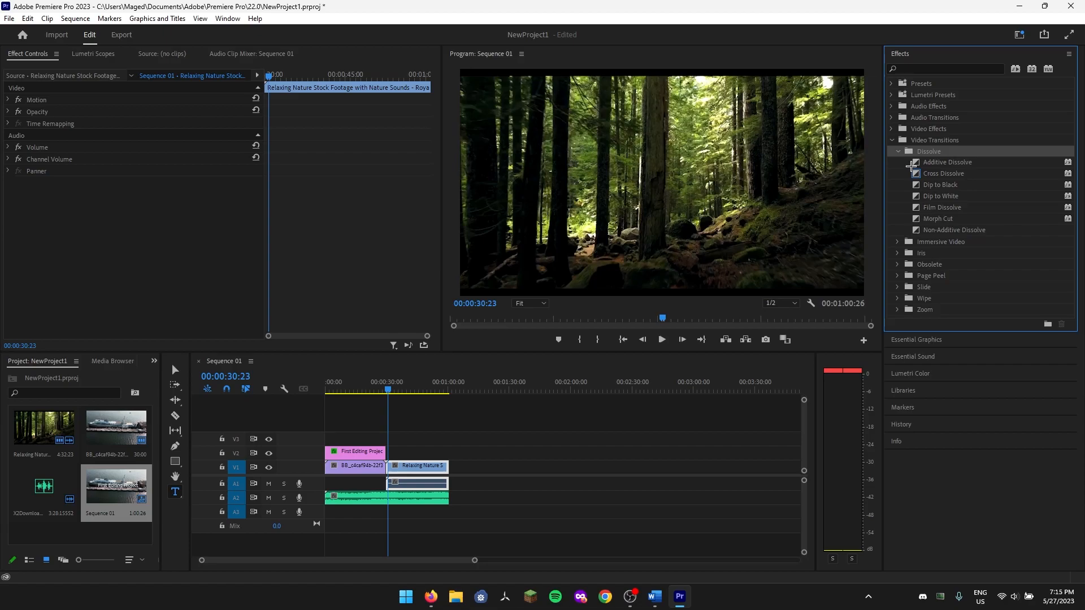
{"action": "left_click", "coordinate": [898, 242]}
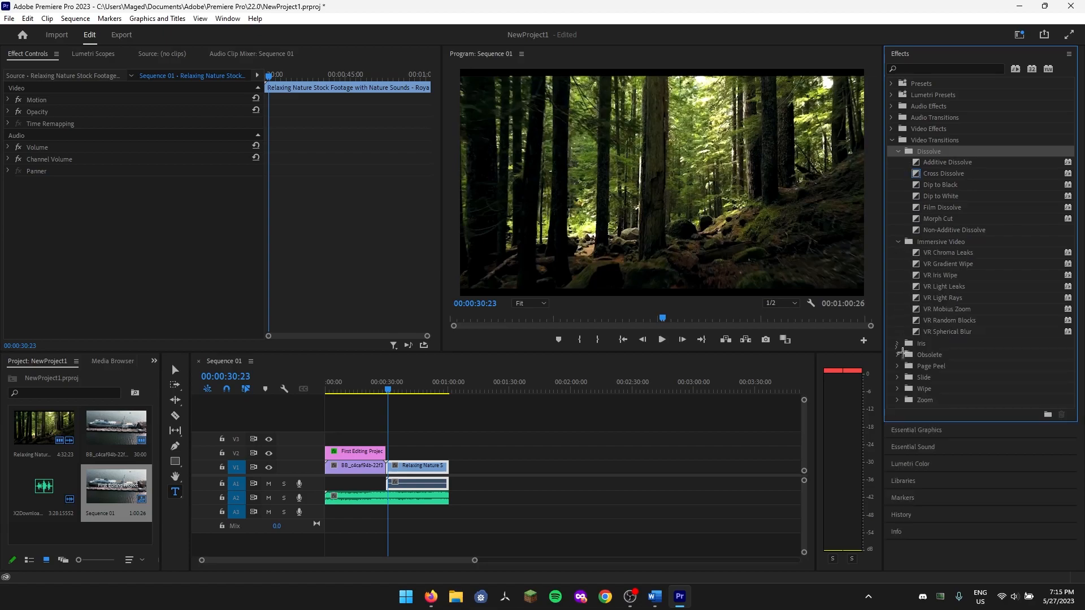
{"action": "left_click", "coordinate": [897, 343]}
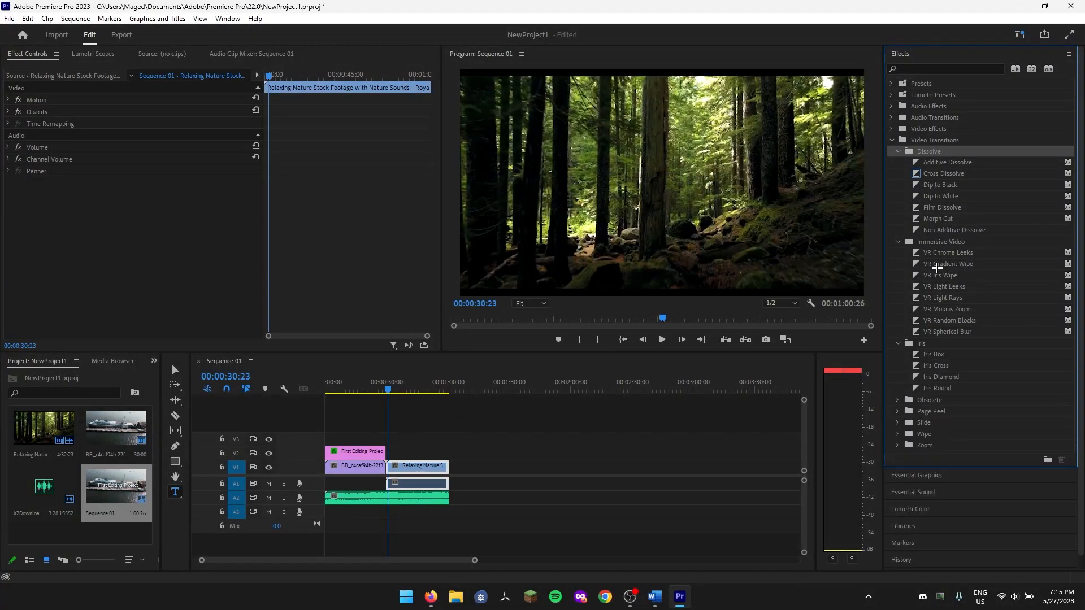
Apply a Cross Dissolve transition at the cut between the ship and forest clips, accepting repeated frames.
{"action": "left_click", "coordinate": [964, 172]}
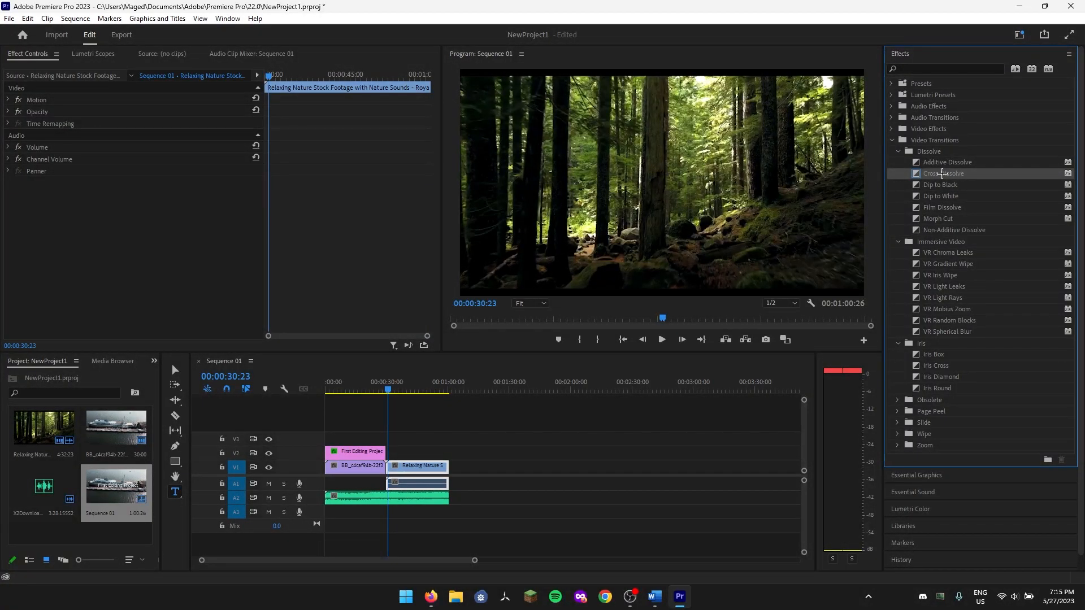
{"action": "left_click_drag", "start_coordinate": [787, 356], "coordinate": [385, 468]}
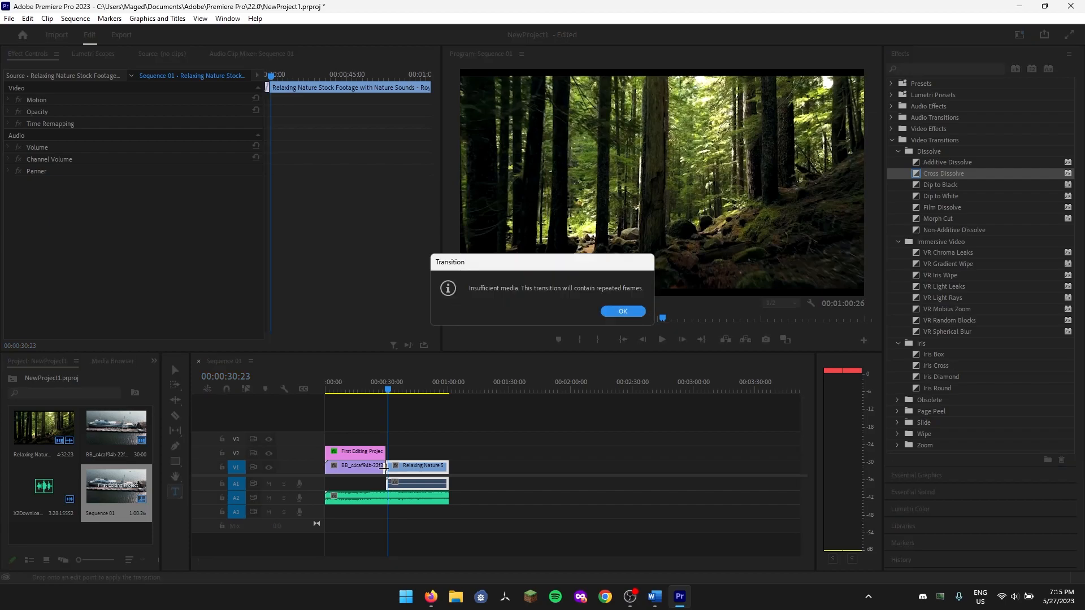
{"action": "left_click", "coordinate": [622, 312]}
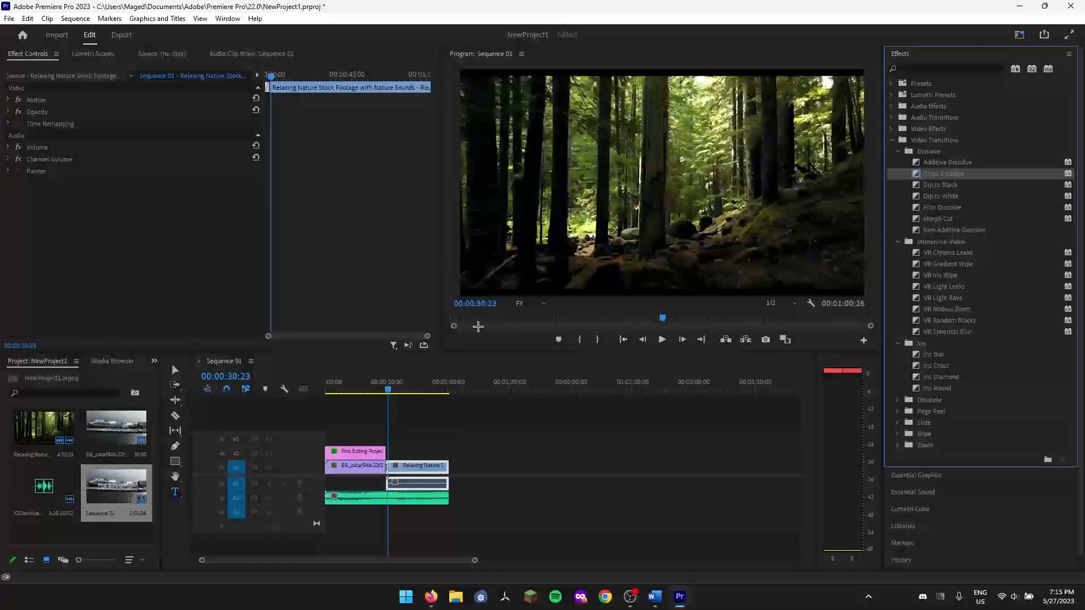
Play the Cross Dissolve between the two clips from just before the cut.
{"action": "left_click", "coordinate": [384, 389]}
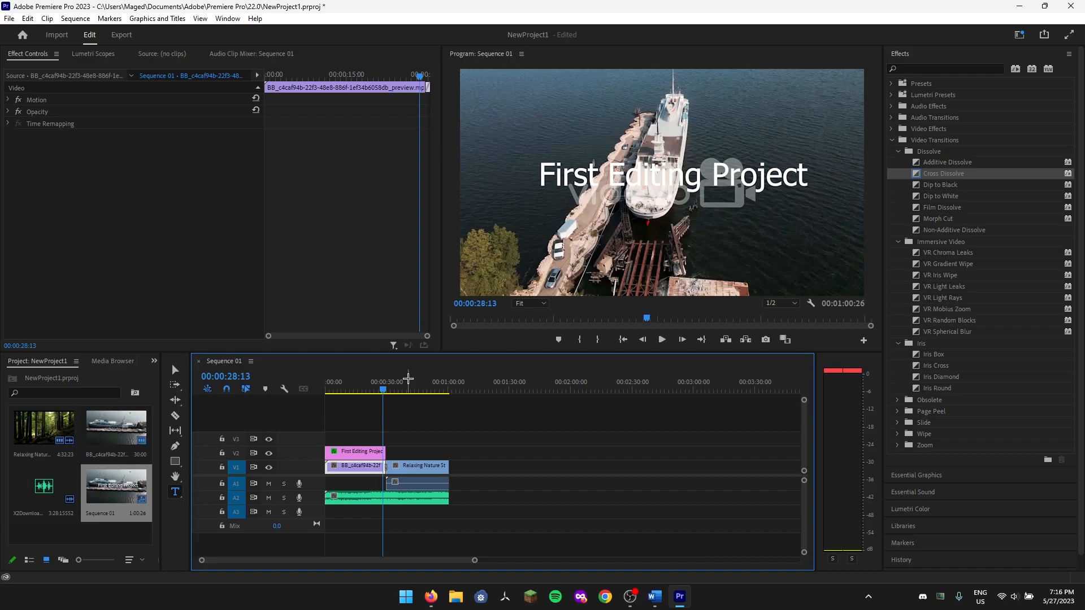
{"action": "key", "text": "space"}
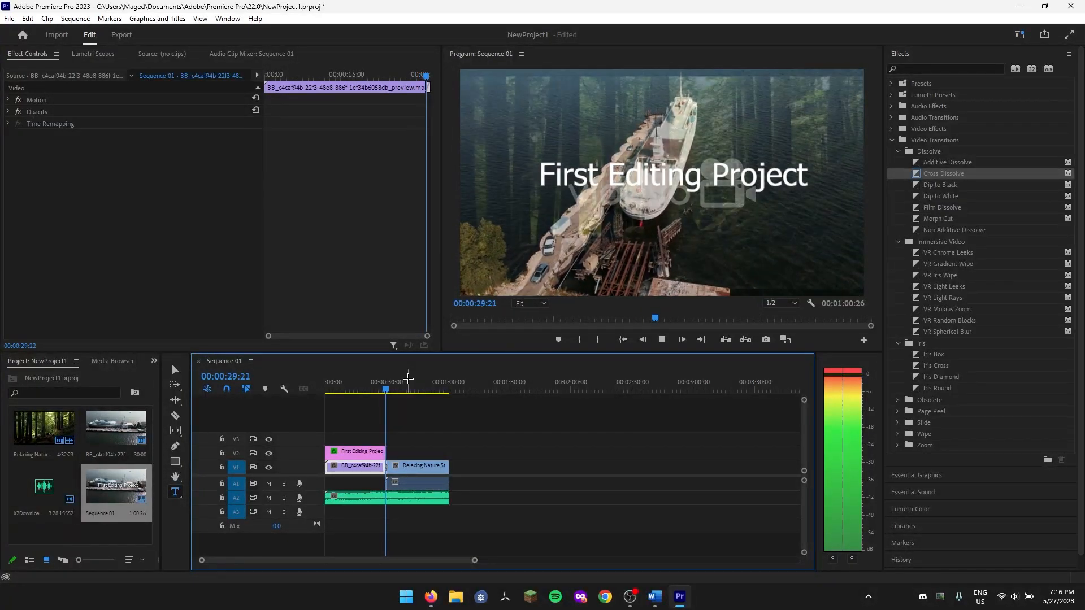
{"action": "key", "text": "space"}
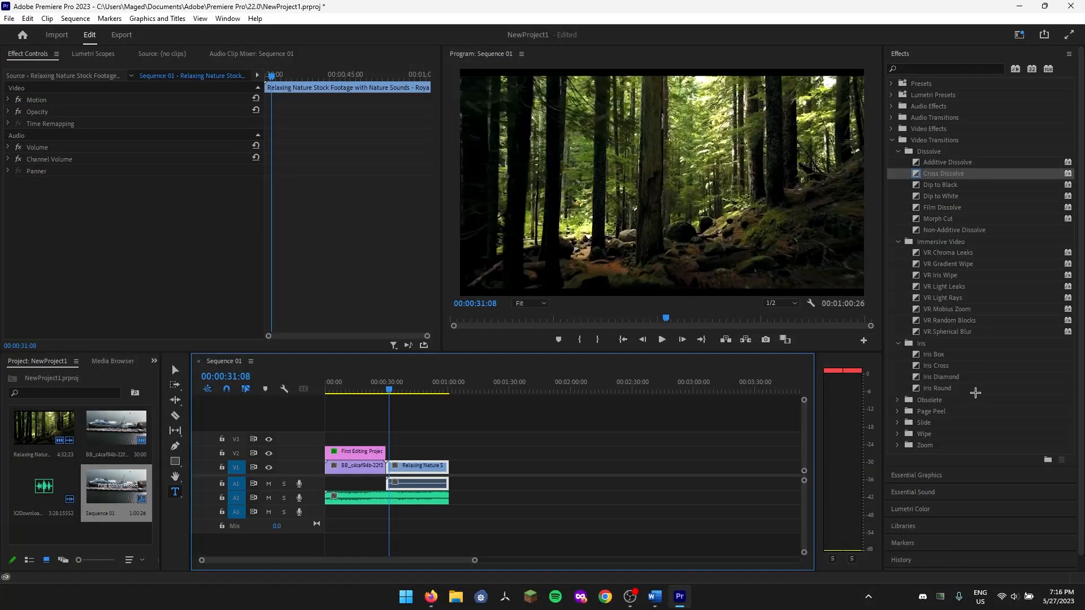
Apply the Page Peel transition at the cut between the ship and forest clips, replacing the Cross Dissolve.
{"action": "left_click", "coordinate": [898, 412]}
{"action": "scroll", "coordinate": [926, 395], "scroll_direction": "down", "scroll_amount": 1}
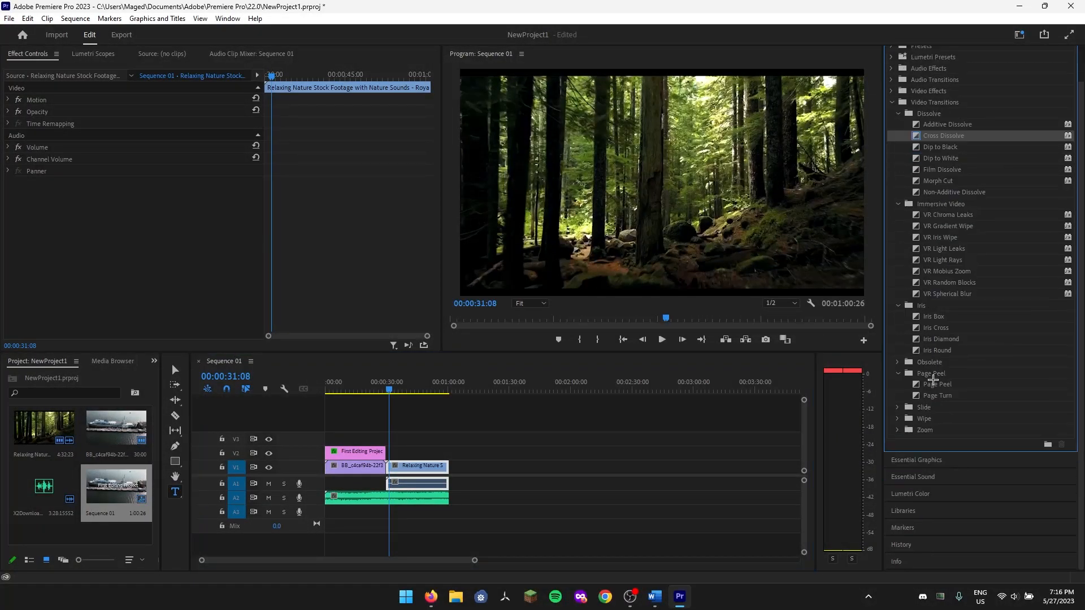
{"action": "left_click_drag", "start_coordinate": [936, 382], "coordinate": [388, 467]}
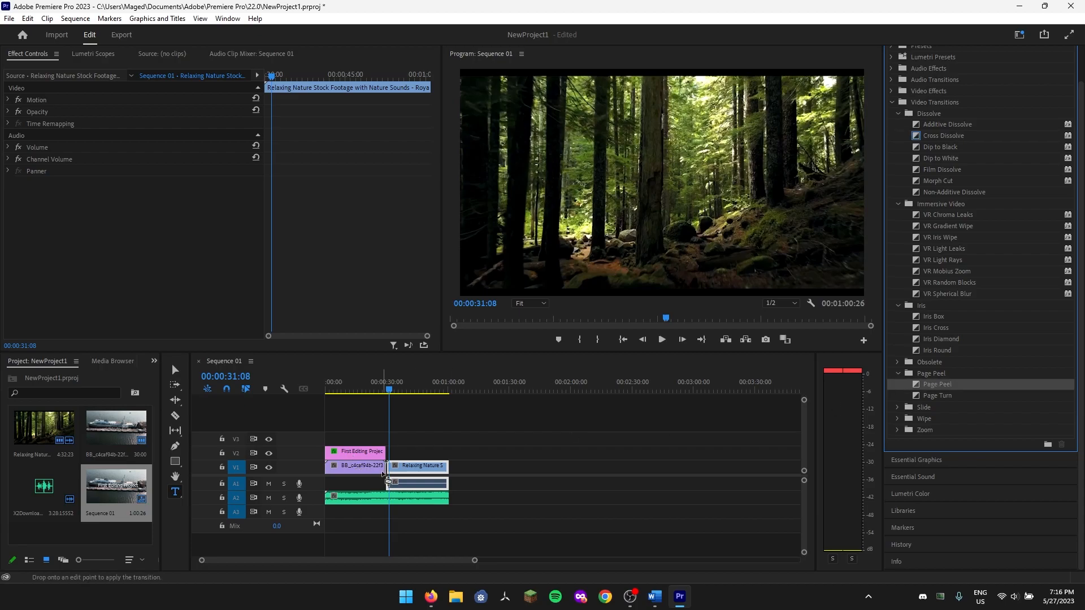
{"action": "left_click", "coordinate": [622, 311]}
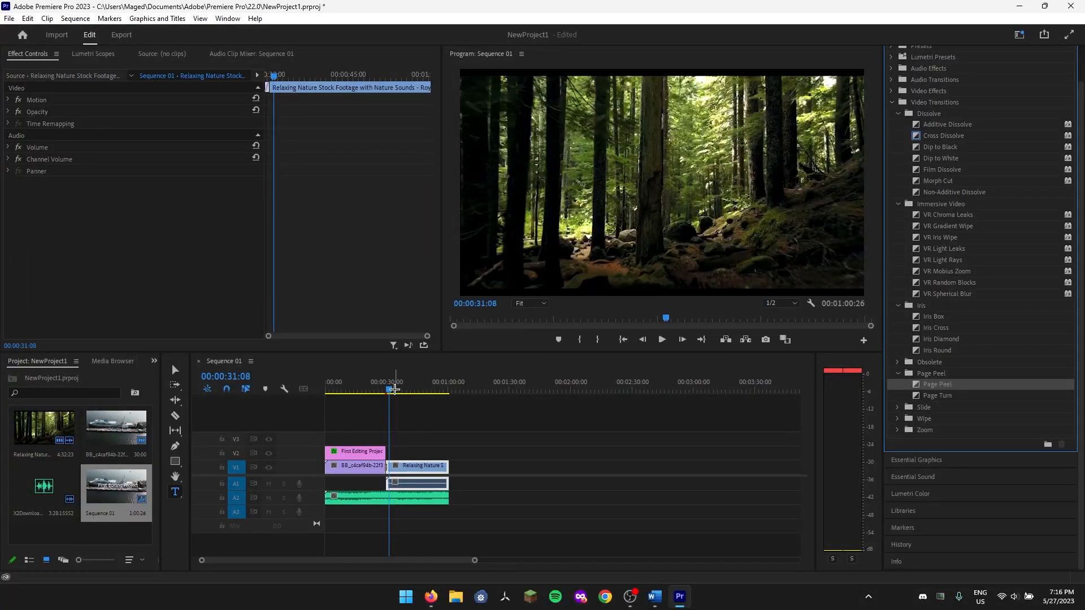
Play the Page Peel transition from just before the cut.
{"action": "left_click", "coordinate": [392, 390]}
{"action": "left_click_drag", "start_coordinate": [392, 390], "coordinate": [385, 392]}
{"action": "key", "text": "space"}
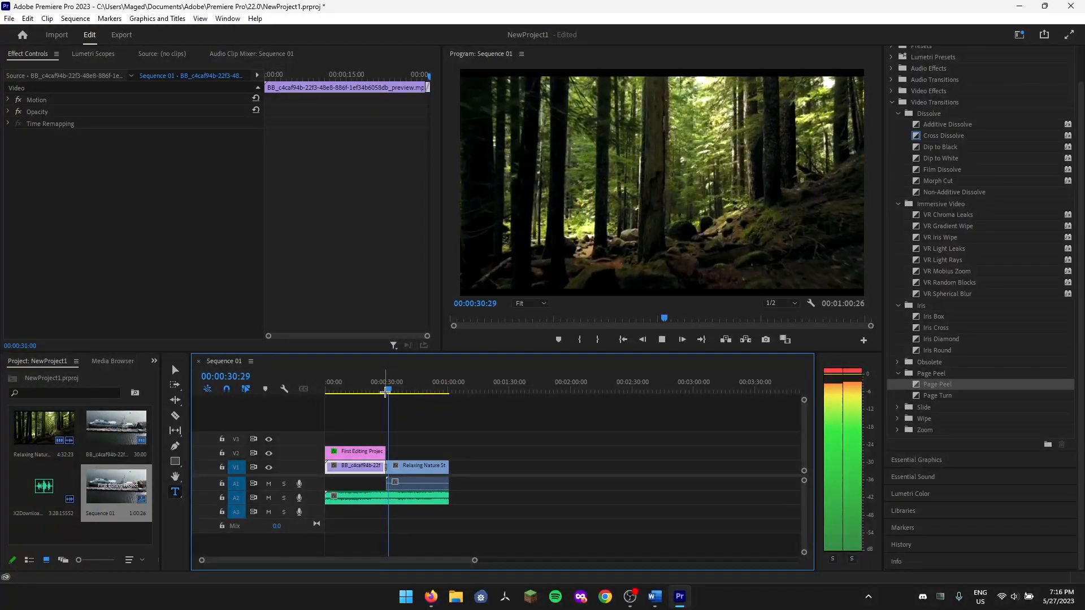
{"action": "key", "text": "space"}
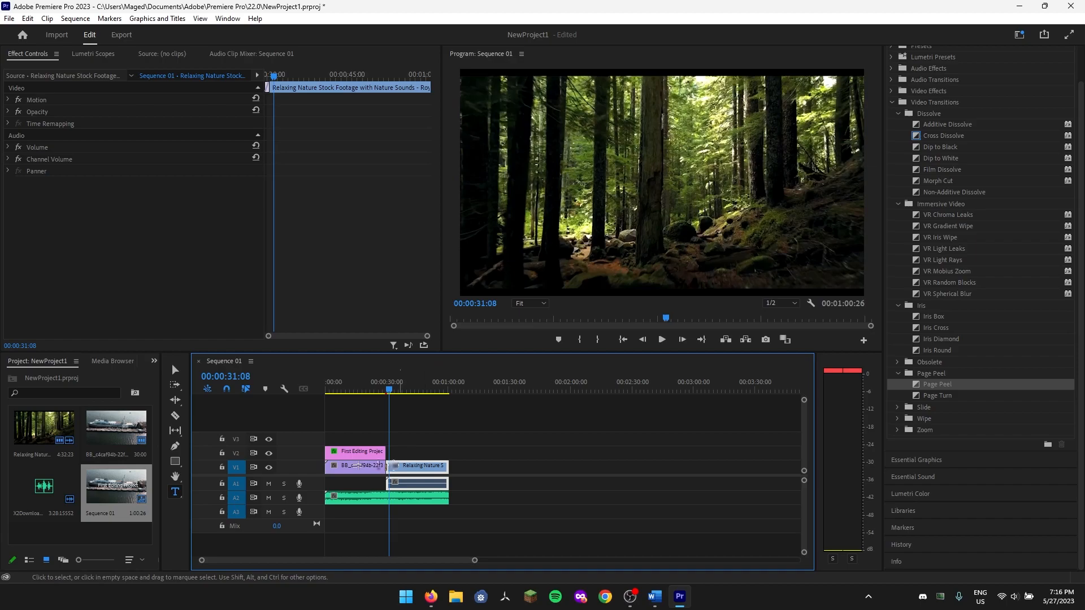
Move the playhead to 00:00:45:00 within the forest clip and open the Lumetri Color controls for it.
{"action": "left_click_drag", "start_coordinate": [393, 383], "coordinate": [416, 382]}
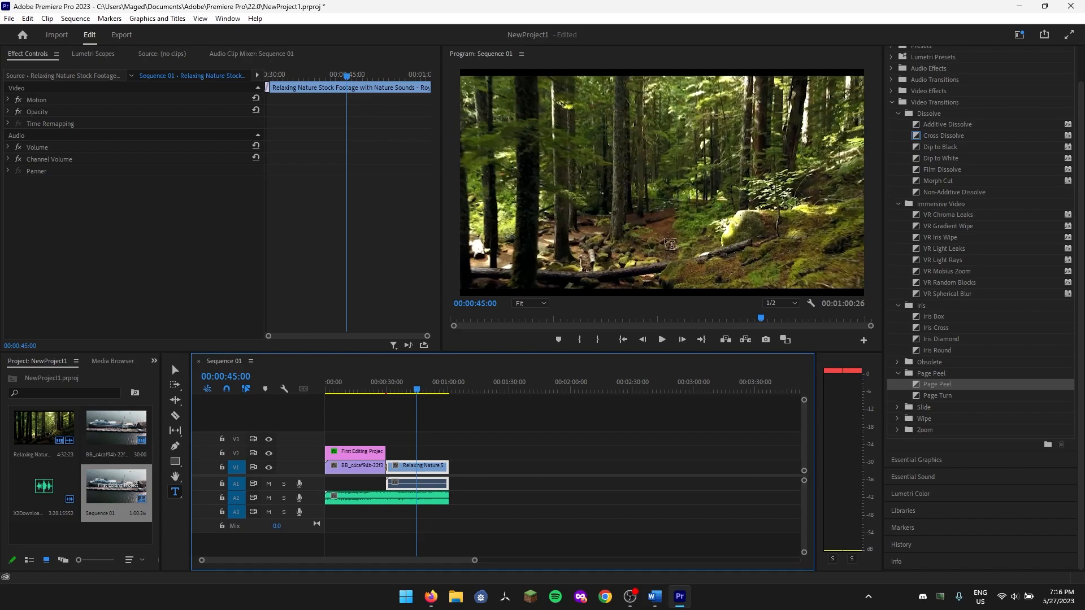
{"action": "scroll", "coordinate": [943, 247], "scroll_direction": "up", "scroll_amount": 2}
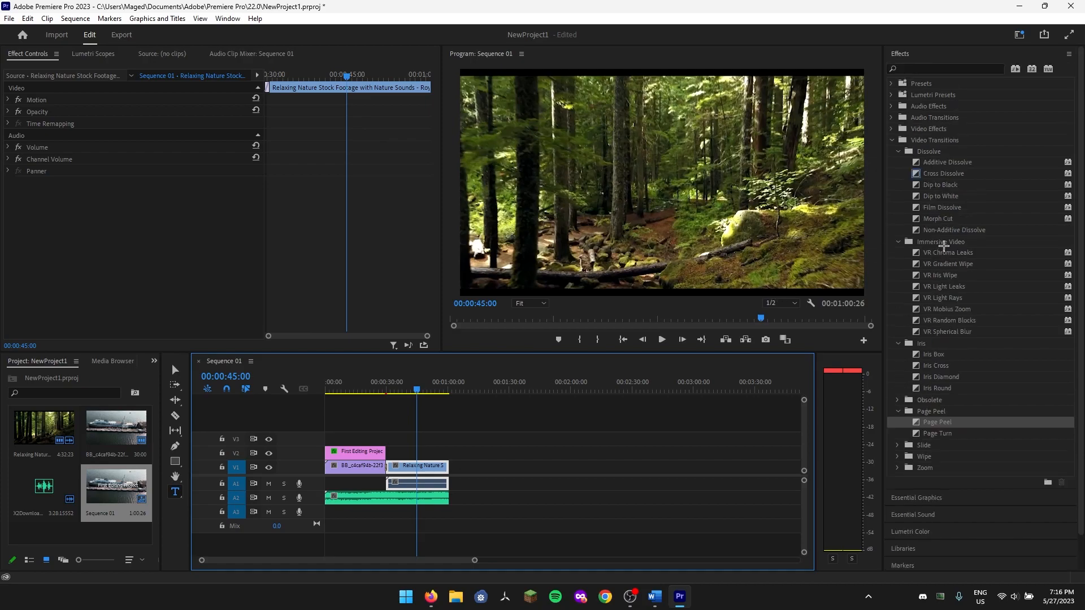
{"action": "left_click", "coordinate": [893, 140]}
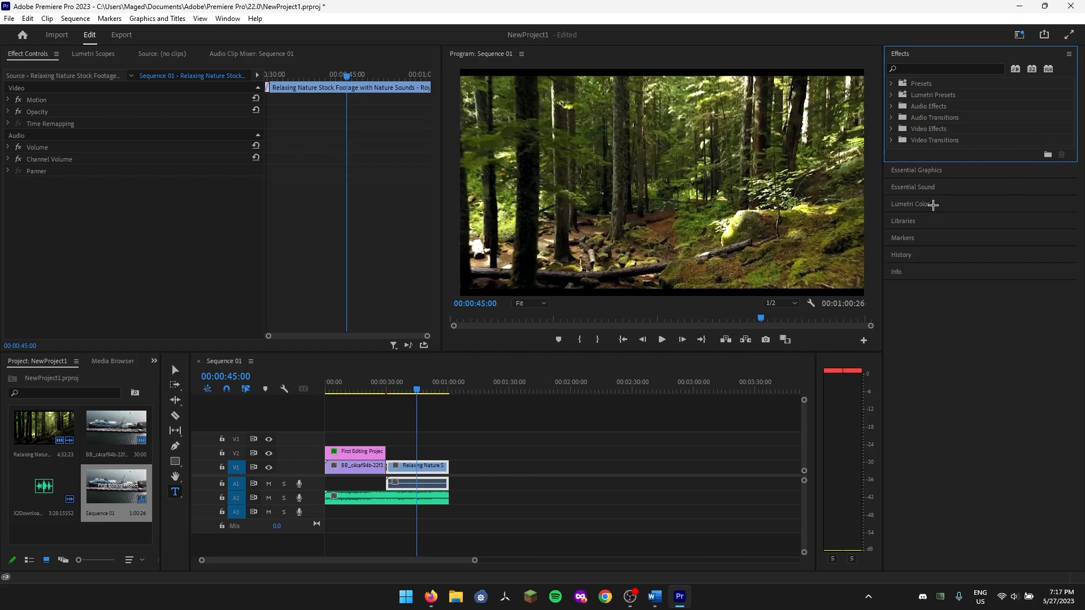
{"action": "left_click", "coordinate": [933, 204]}
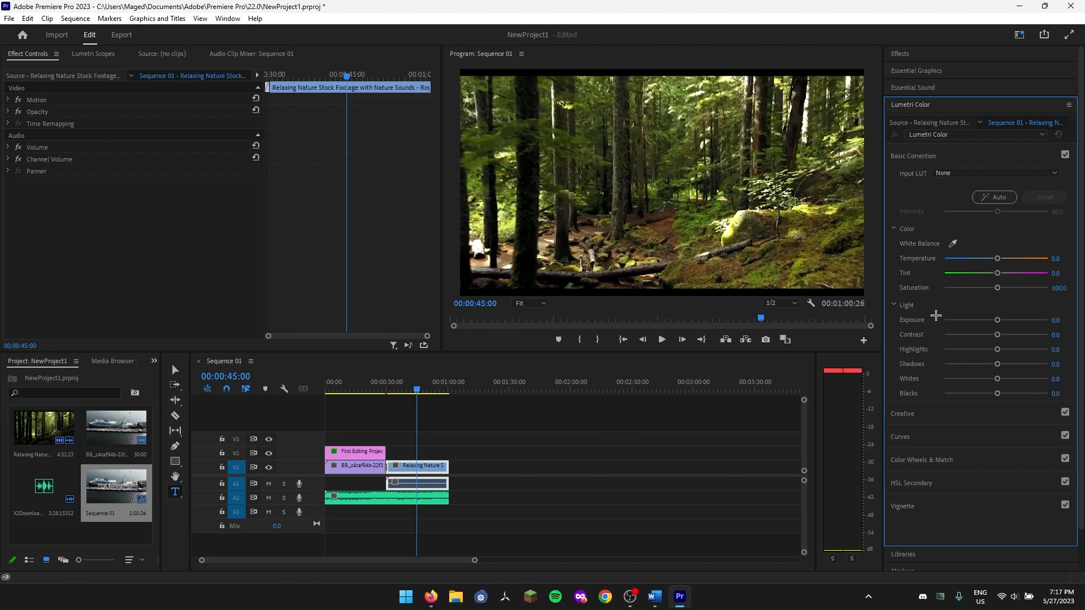
Try temperature 3.3, tint 4.3, saturation 200, exposure -0.3 and contrast 6.5 in the forest clip's Basic Correction.
{"action": "left_click_drag", "start_coordinate": [997, 258], "coordinate": [1048, 290]}
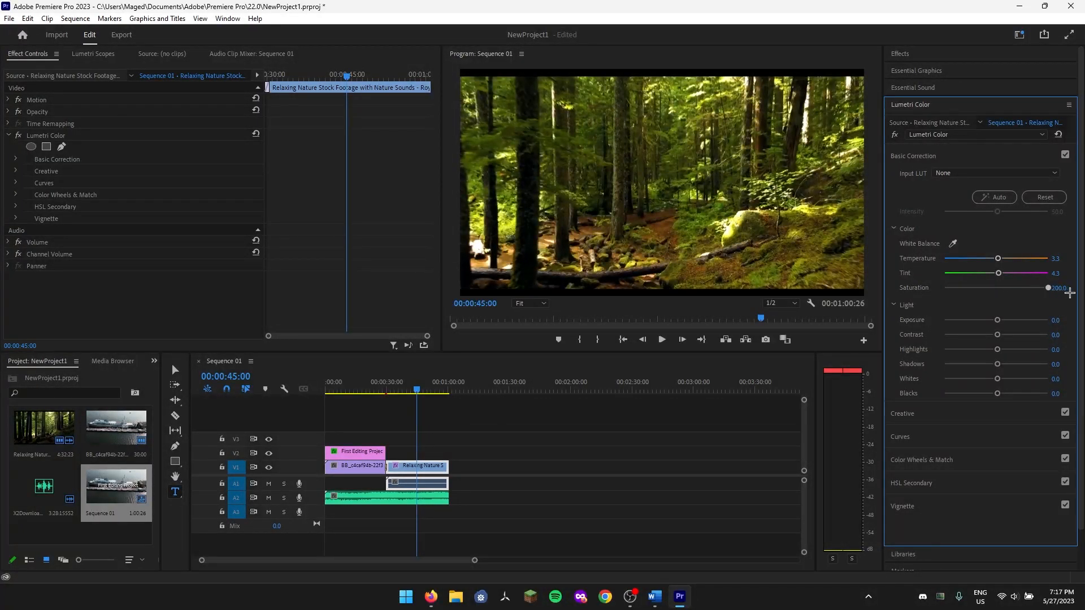
{"action": "mouse_move", "coordinate": [1001, 321]}
{"action": "left_mouse_down"}
{"action": "mouse_move", "coordinate": [988, 318]}
{"action": "mouse_move", "coordinate": [1003, 318]}
{"action": "mouse_move", "coordinate": [992, 325]}
{"action": "mouse_move", "coordinate": [1001, 334]}
{"action": "left_mouse_up"}
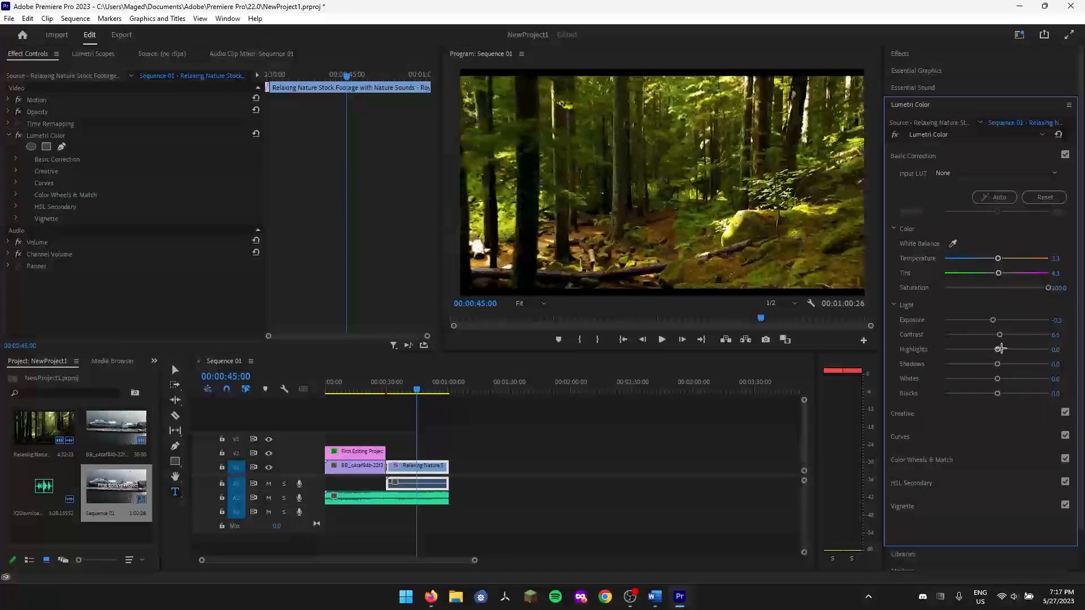
Try the automatic Basic Correction on the forest clip with a different intensity, and reset all its corrections.
{"action": "left_click", "coordinate": [1001, 199]}
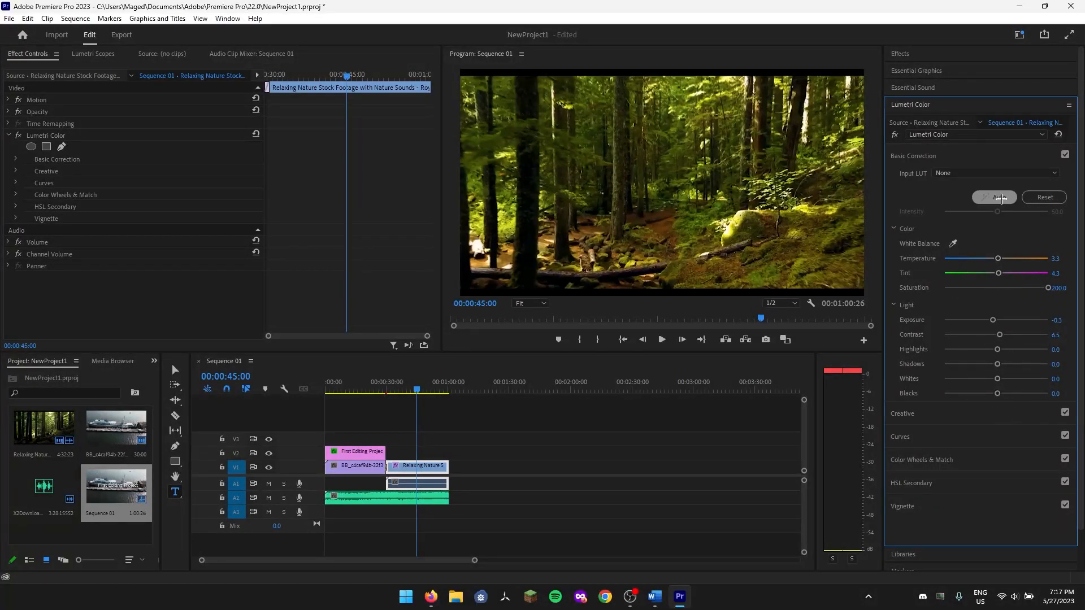
{"action": "left_click", "coordinate": [1001, 198]}
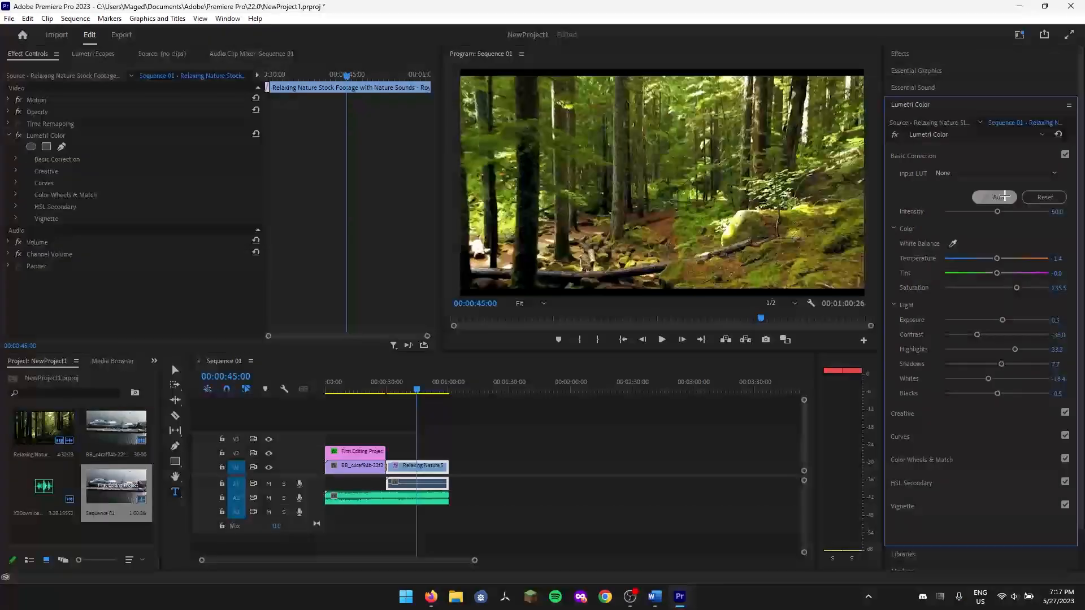
{"action": "left_click_drag", "start_coordinate": [998, 212], "coordinate": [1042, 212]}
{"action": "left_click", "coordinate": [1045, 198]}
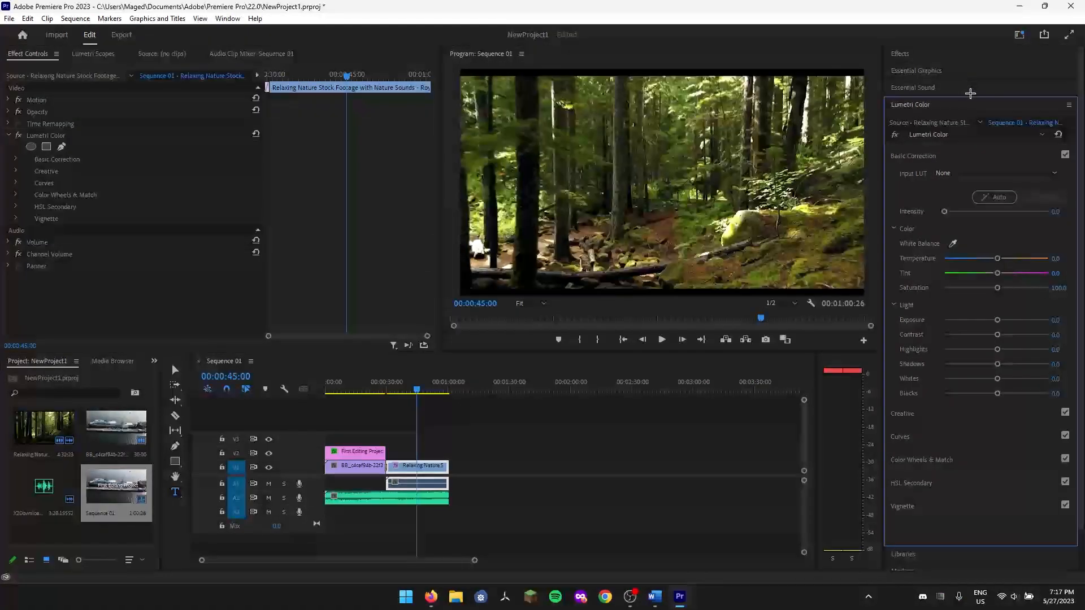
Show the Crossfade audio transitions in the effects library.
{"action": "left_click", "coordinate": [900, 53]}
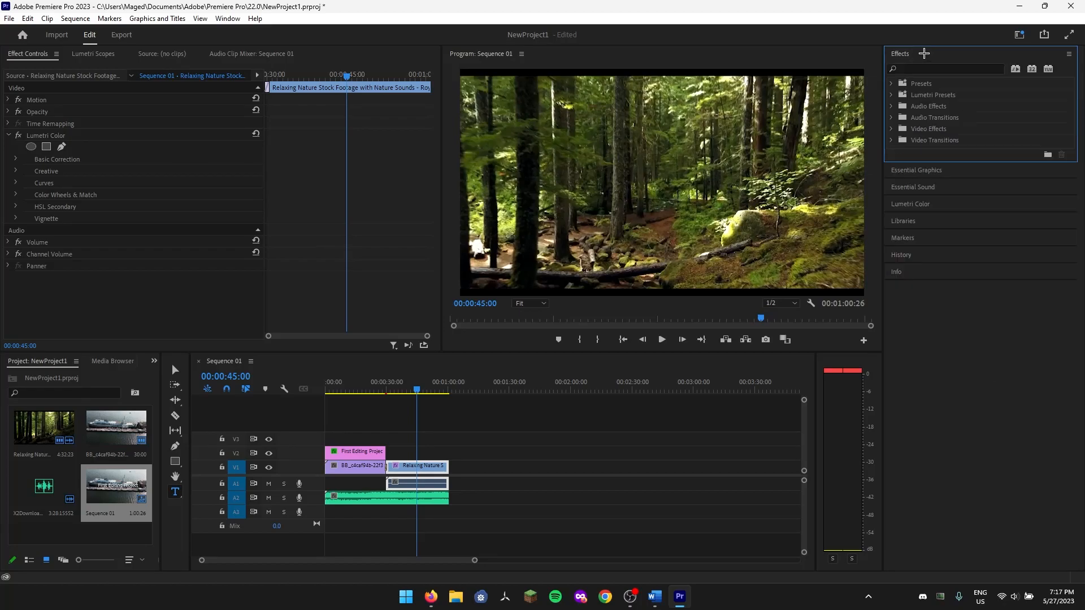
{"action": "left_click", "coordinate": [892, 117]}
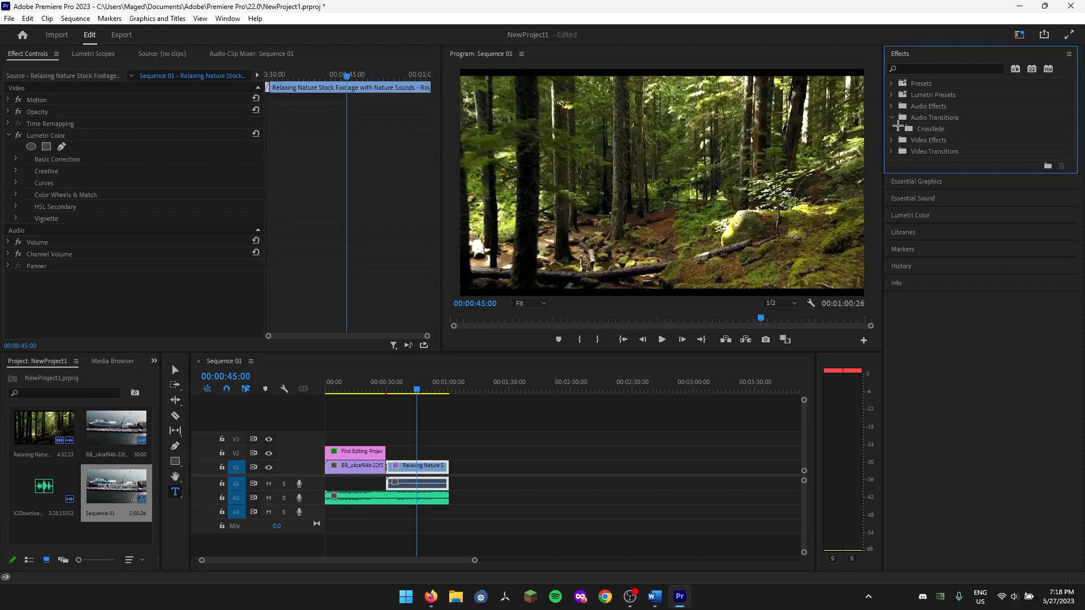
{"action": "left_click", "coordinate": [899, 127]}
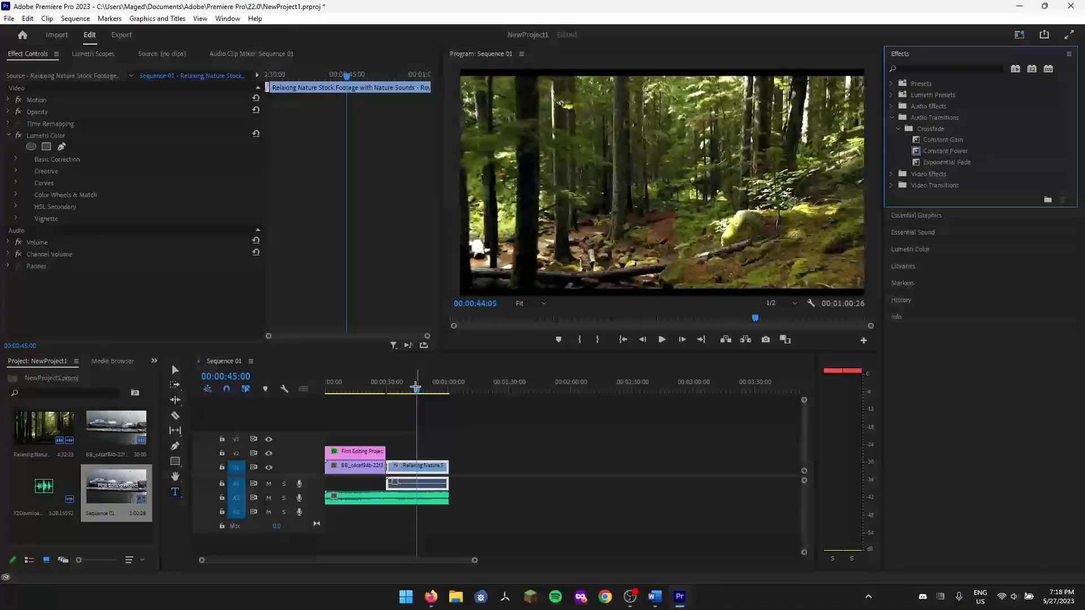
Play the sequence's opening from the start and its ending from 00:00:58:00 to hear how the music begins and stops.
{"action": "left_click_drag", "start_coordinate": [417, 390], "coordinate": [304, 393]}
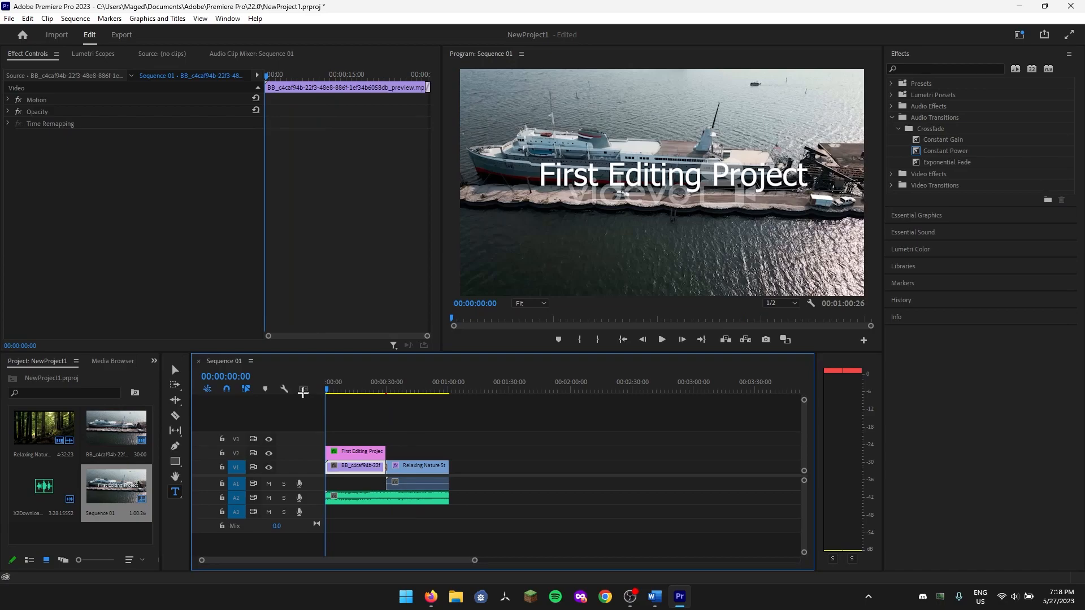
{"action": "key", "text": "space"}
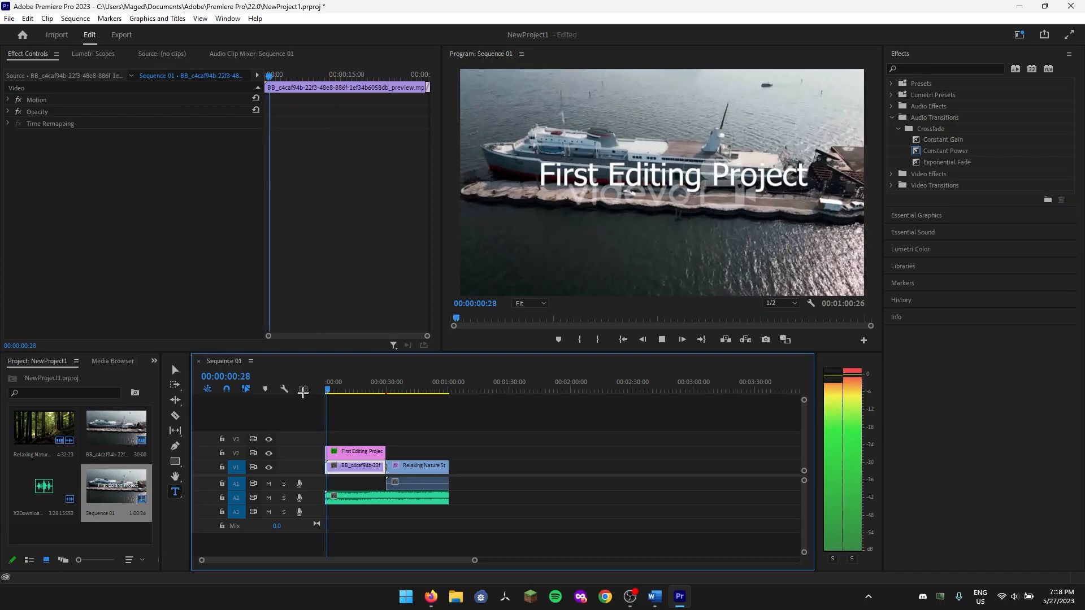
{"action": "left_click_drag", "start_coordinate": [334, 384], "coordinate": [444, 380]}
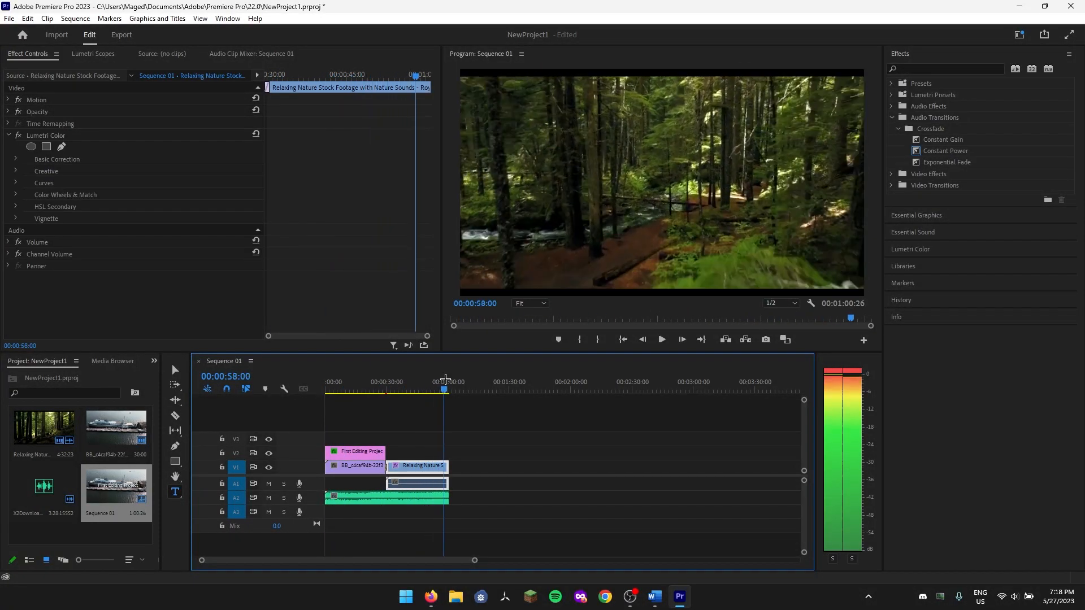
{"action": "key", "text": "space"}
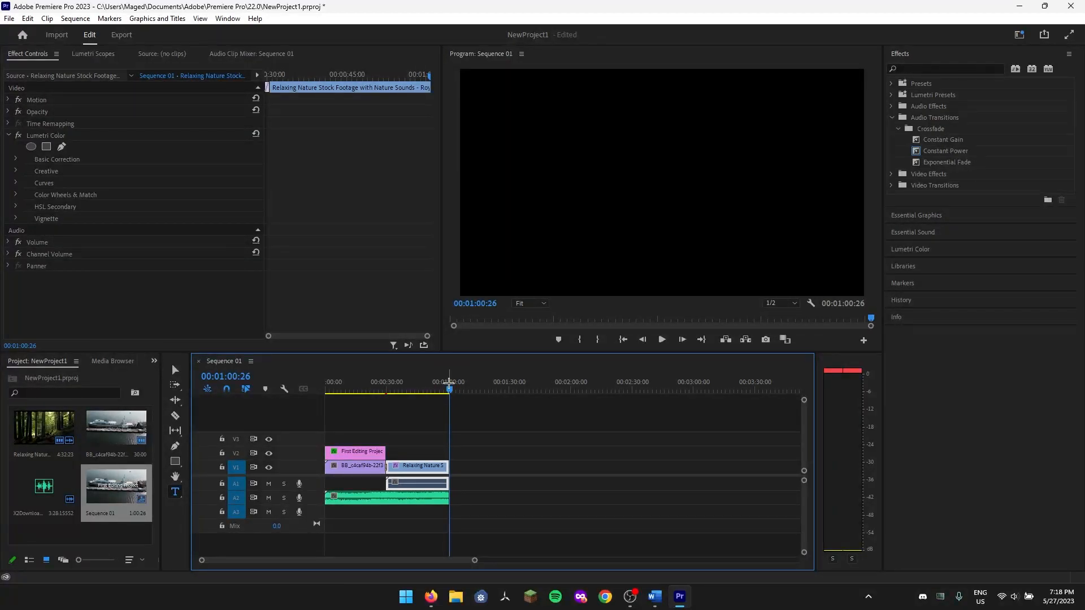
Apply the Constant Gain crossfade to the start of the music on A2 and lengthen it to 00:00:07:04.
{"action": "left_click_drag", "start_coordinate": [449, 388], "coordinate": [312, 400]}
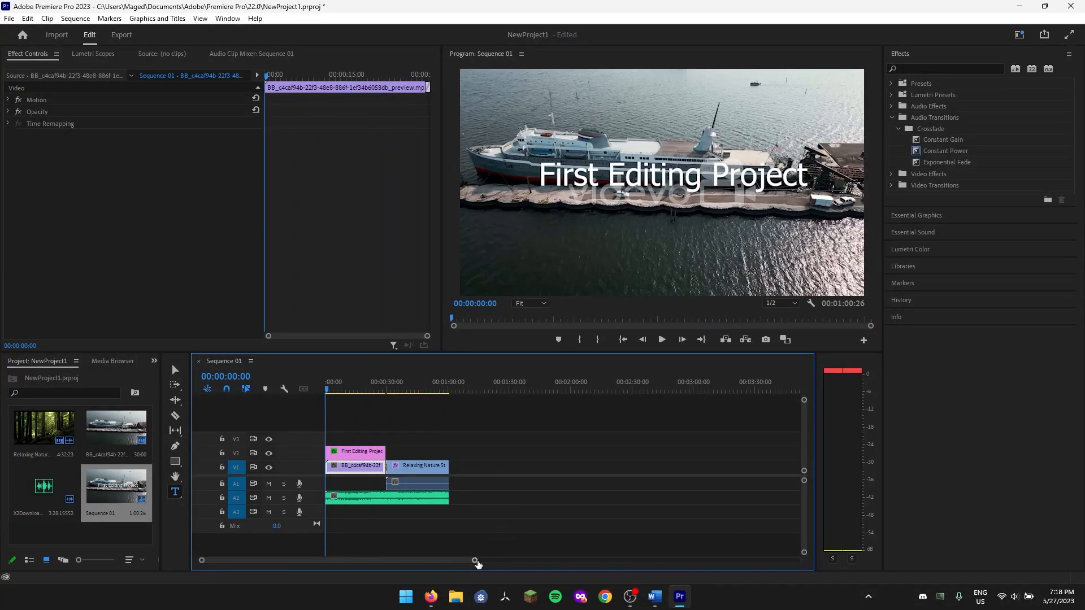
{"action": "left_click_drag", "start_coordinate": [477, 564], "coordinate": [359, 564]}
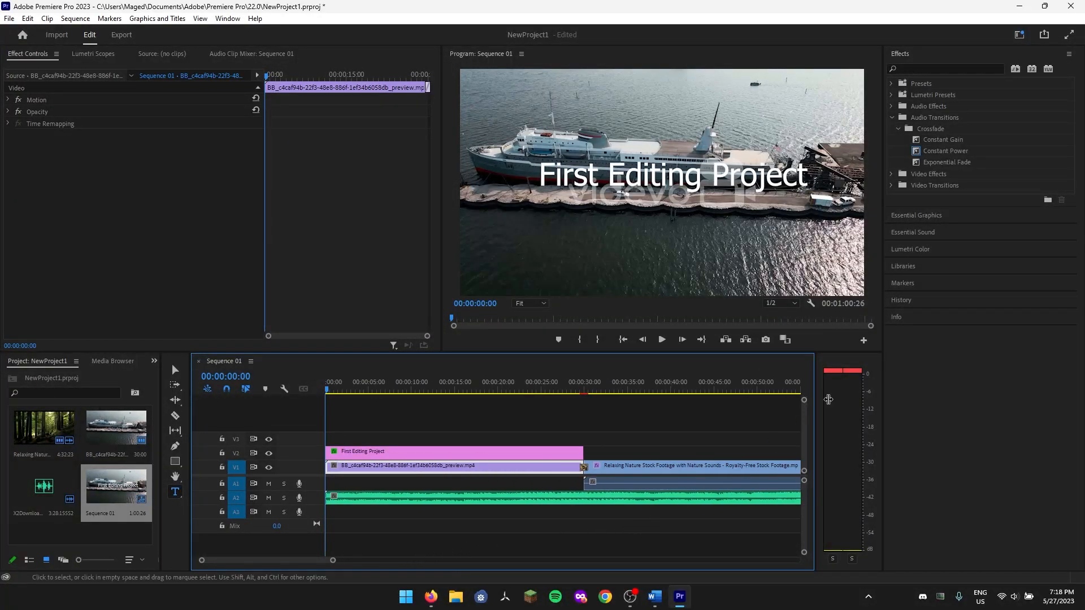
{"action": "left_click", "coordinate": [949, 139]}
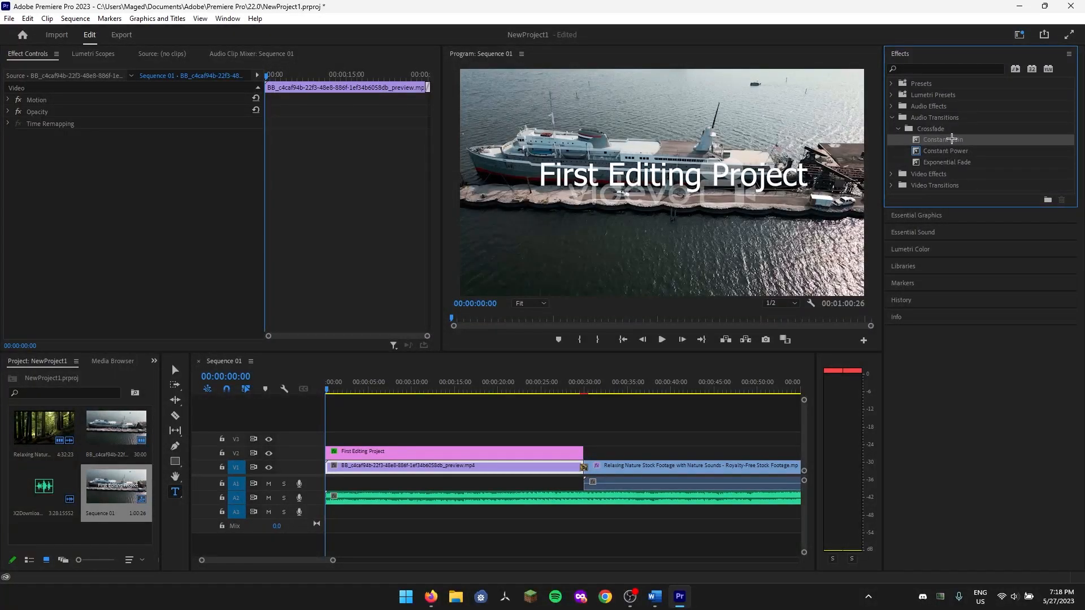
{"action": "left_click_drag", "start_coordinate": [855, 168], "coordinate": [332, 501]}
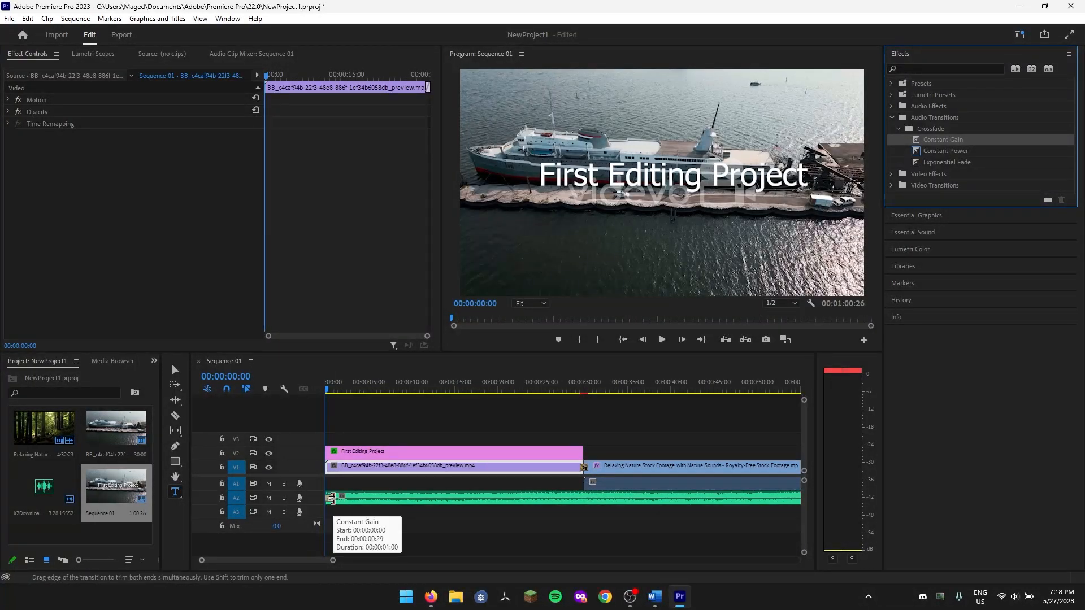
{"action": "left_click_drag", "start_coordinate": [332, 498], "coordinate": [386, 496]}
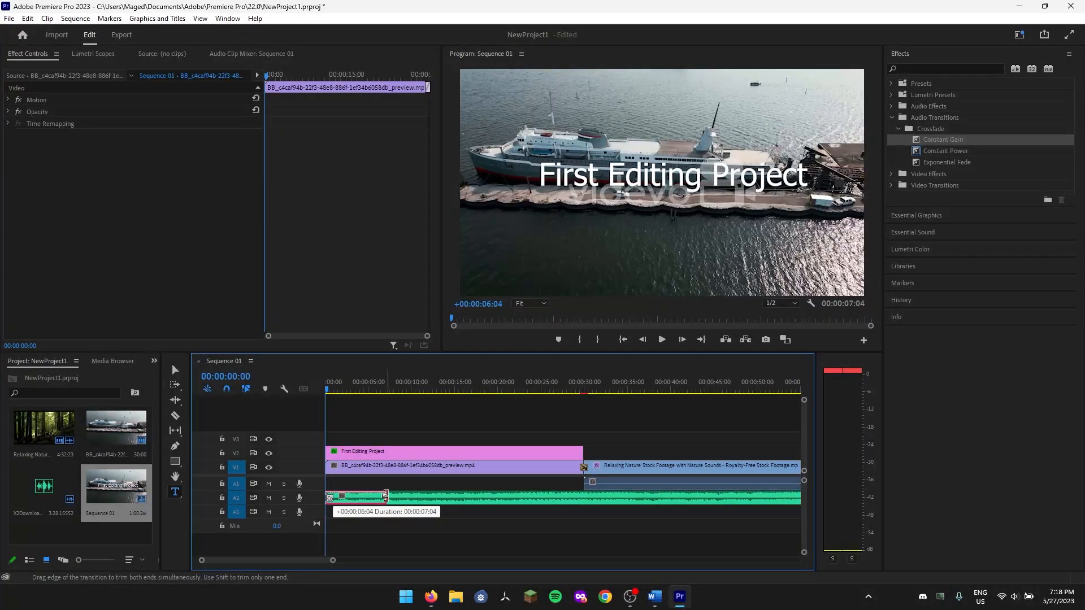
{"action": "left_click_drag", "start_coordinate": [386, 497], "coordinate": [386, 497]}
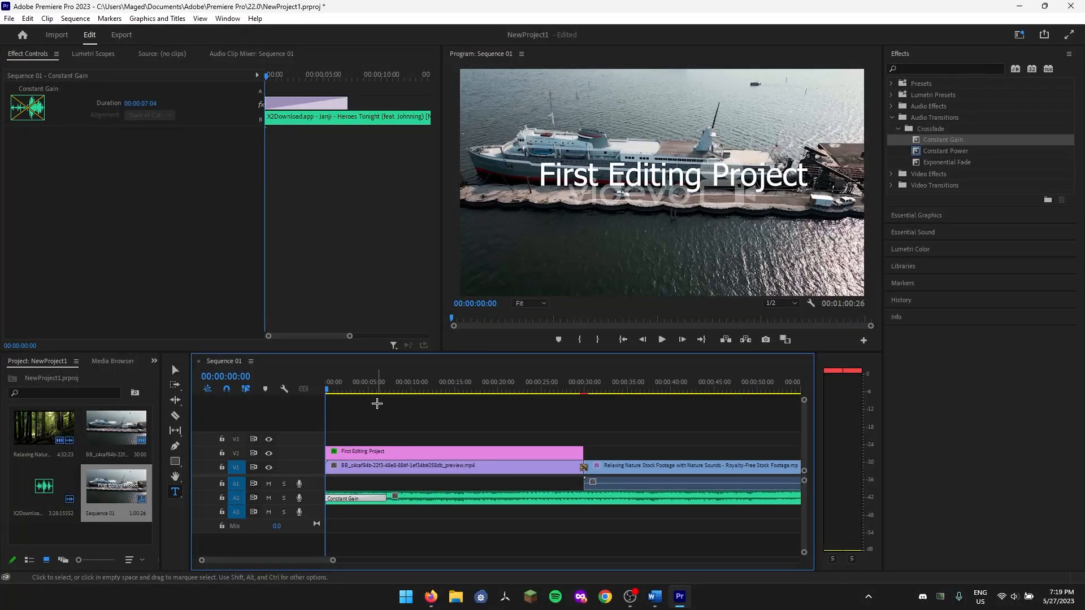
Play the sequence from the start to hear the music fade in.
{"action": "key", "text": "space"}
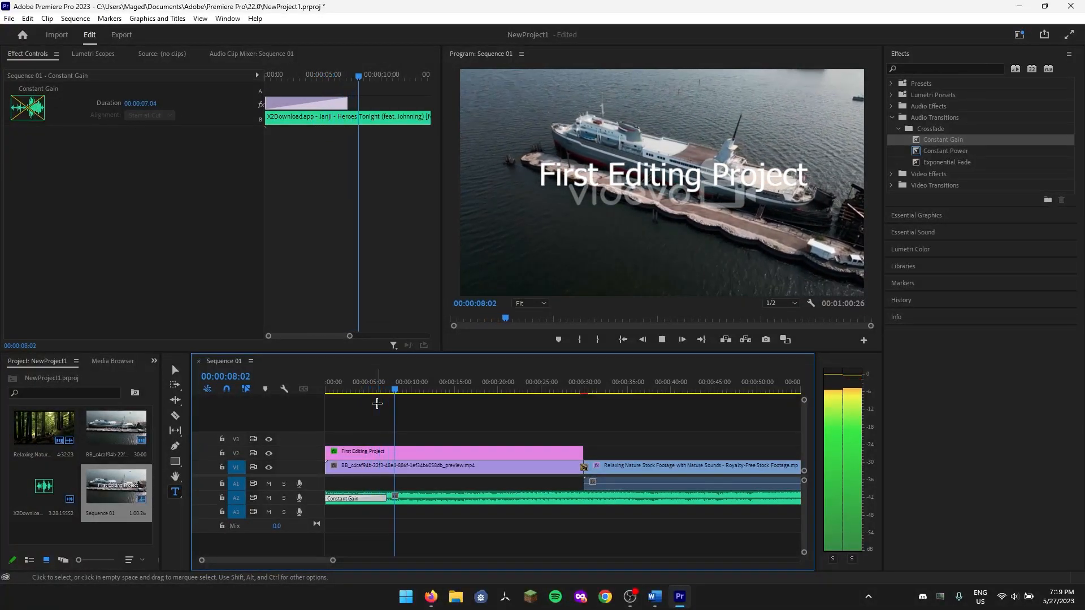
{"action": "left_click", "coordinate": [377, 403]}
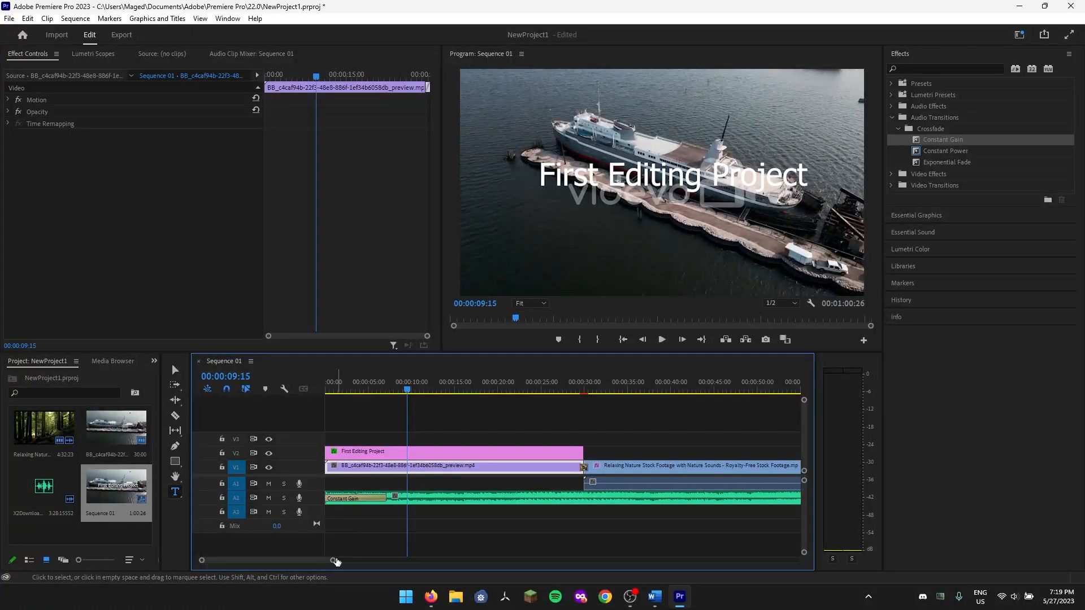
Apply the Exponential Fade to the end of the music on A2 and extend it back to about 00:00:55:00.
{"action": "left_click_drag", "start_coordinate": [333, 560], "coordinate": [399, 560]}
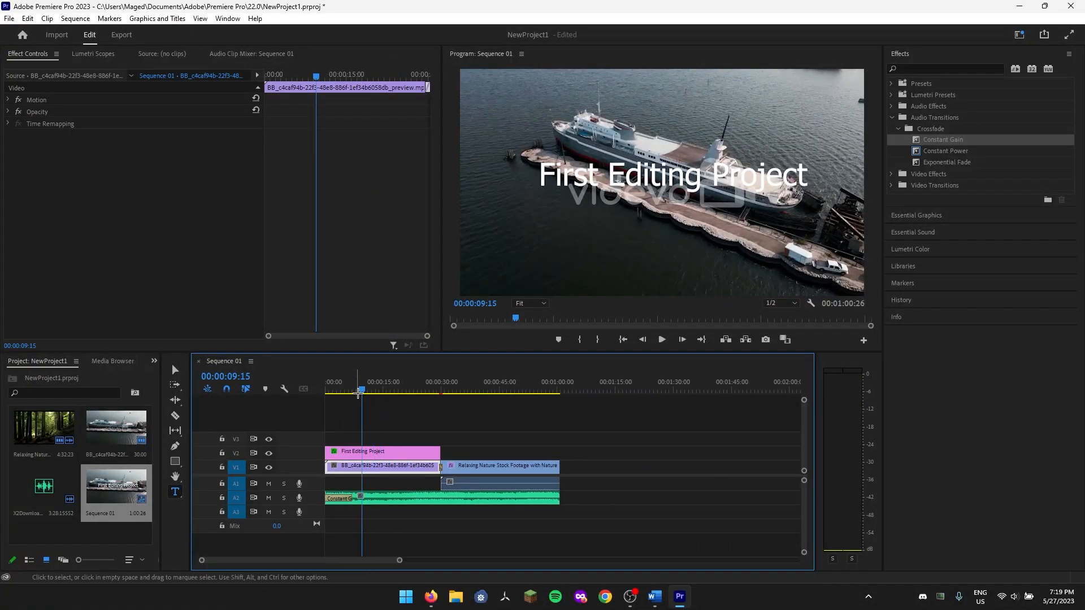
{"action": "left_click_drag", "start_coordinate": [418, 389], "coordinate": [558, 380]}
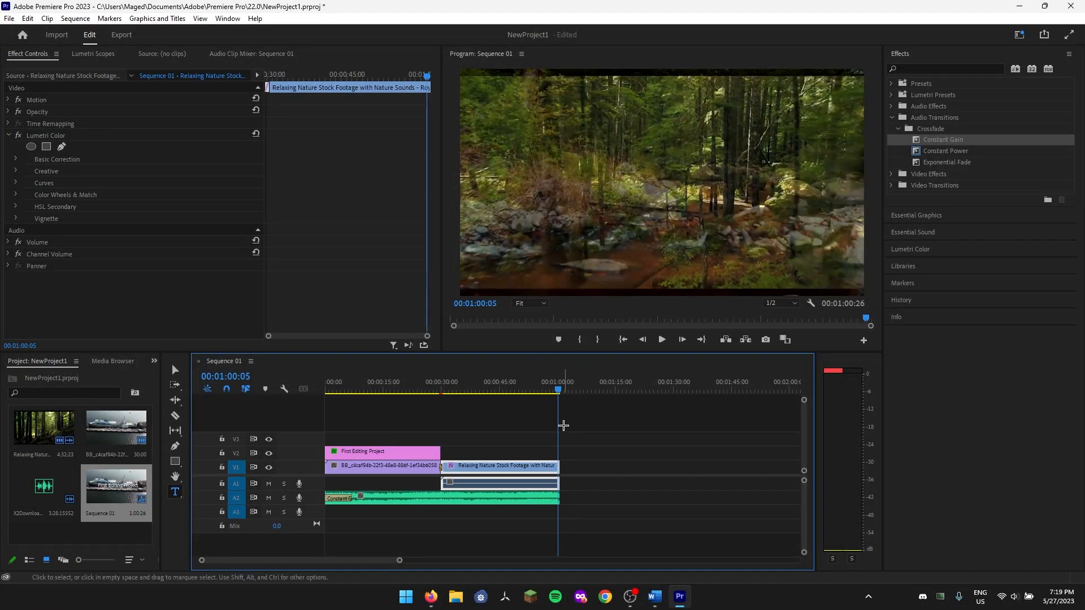
{"action": "left_click_drag", "start_coordinate": [400, 560], "coordinate": [345, 567]}
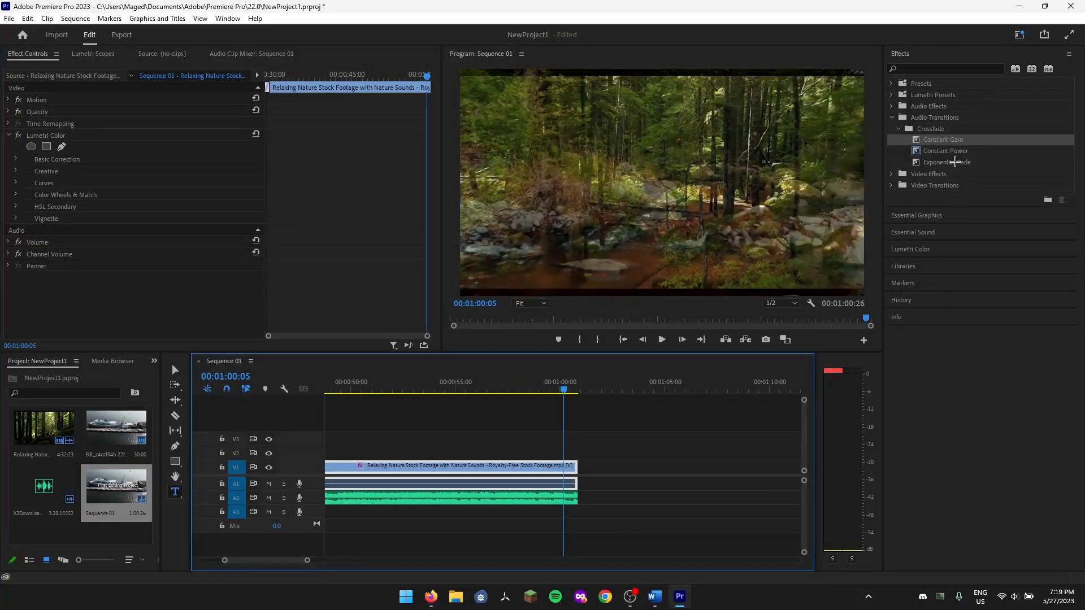
{"action": "left_click", "coordinate": [955, 162]}
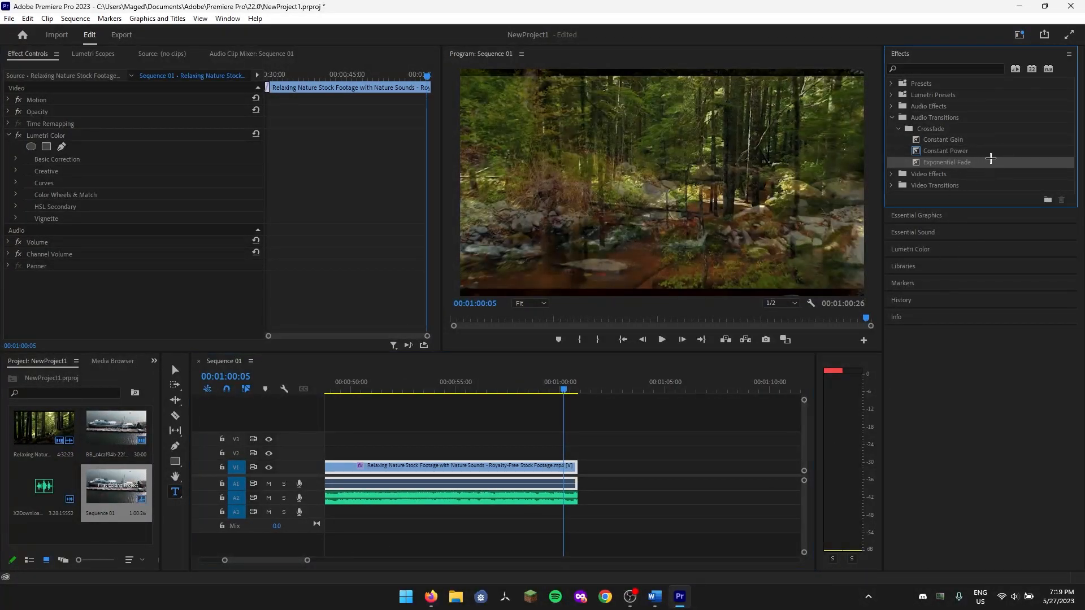
{"action": "left_click_drag", "start_coordinate": [952, 163], "coordinate": [569, 502]}
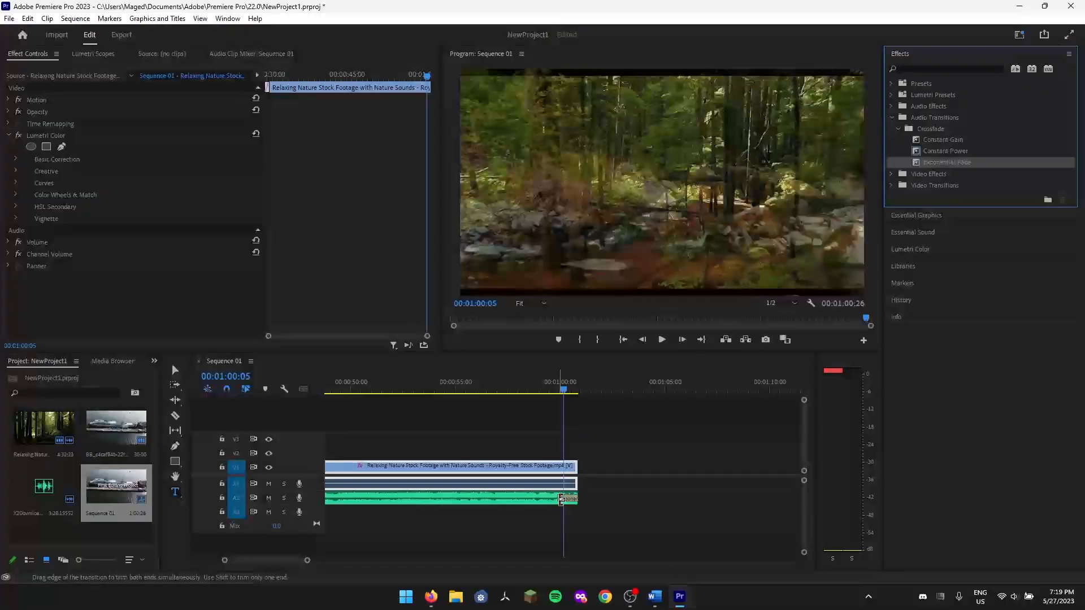
{"action": "left_click_drag", "start_coordinate": [561, 500], "coordinate": [463, 503]}
Play the sequence from about 00:00:50:00 to its end to hear the music fade out.
{"action": "left_click_drag", "start_coordinate": [564, 389], "coordinate": [360, 398]}
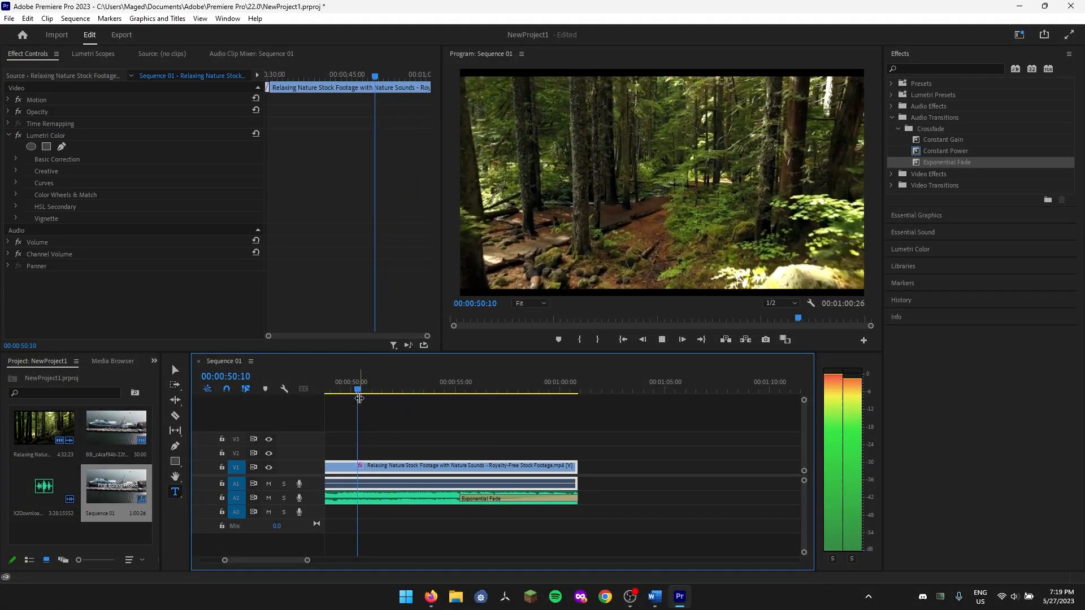
{"action": "key", "text": "space"}
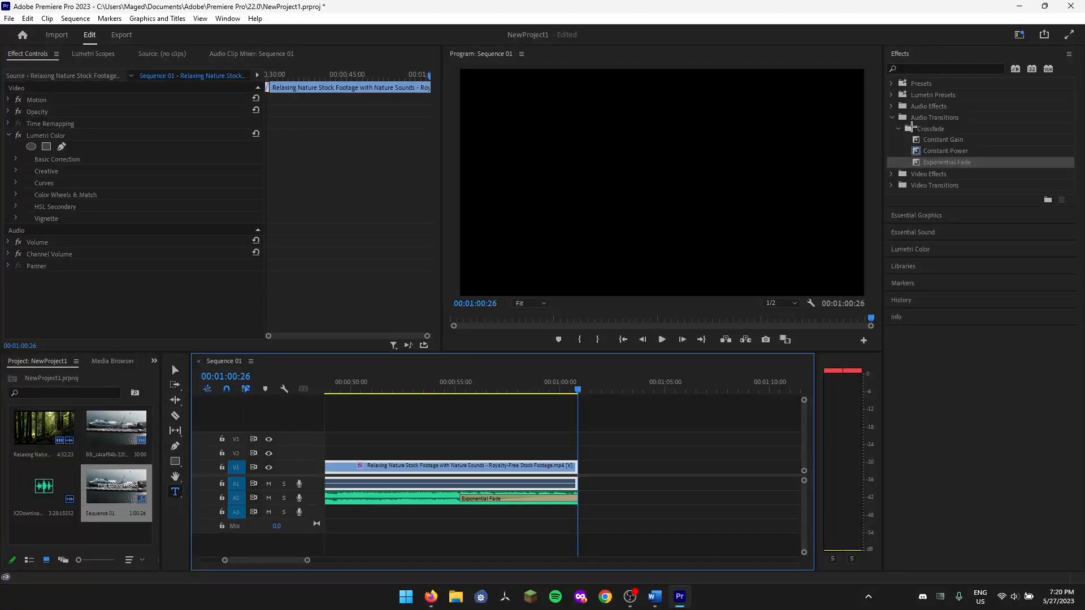
Apply the Gaussian Blur video effect to the forest clip and collapse the clip's Lumetri Color settings.
{"action": "left_click", "coordinate": [898, 117]}
{"action": "left_click", "coordinate": [896, 115]}
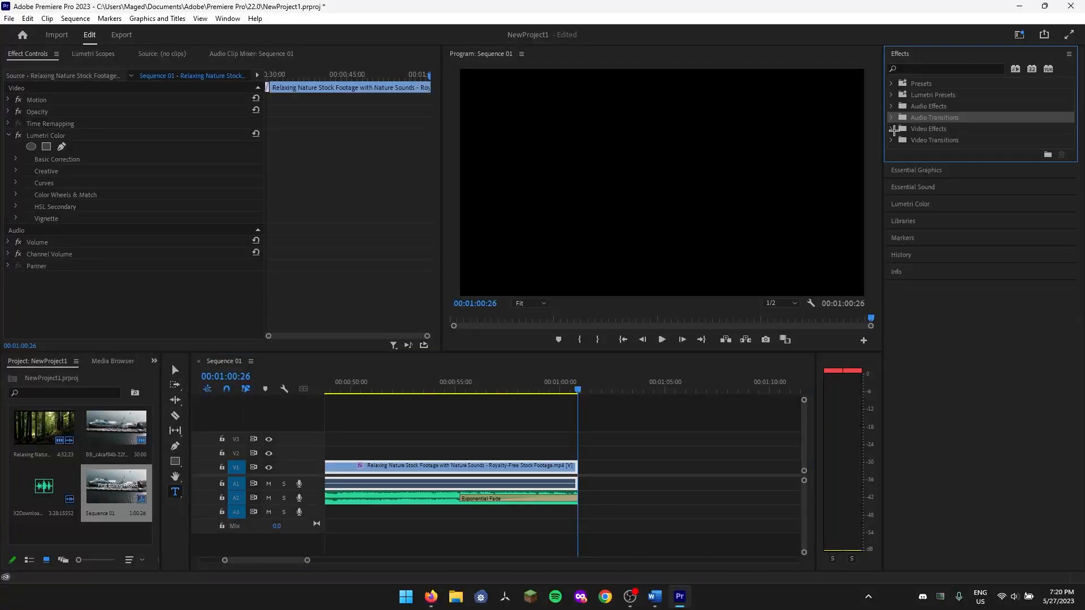
{"action": "left_click", "coordinate": [891, 129]}
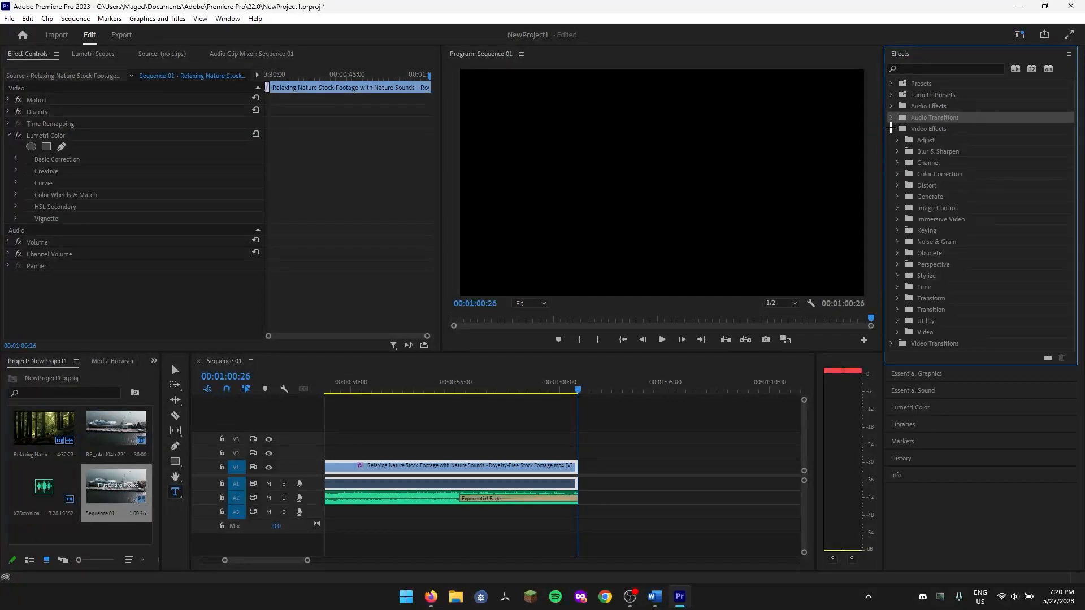
{"action": "left_click", "coordinate": [898, 139]}
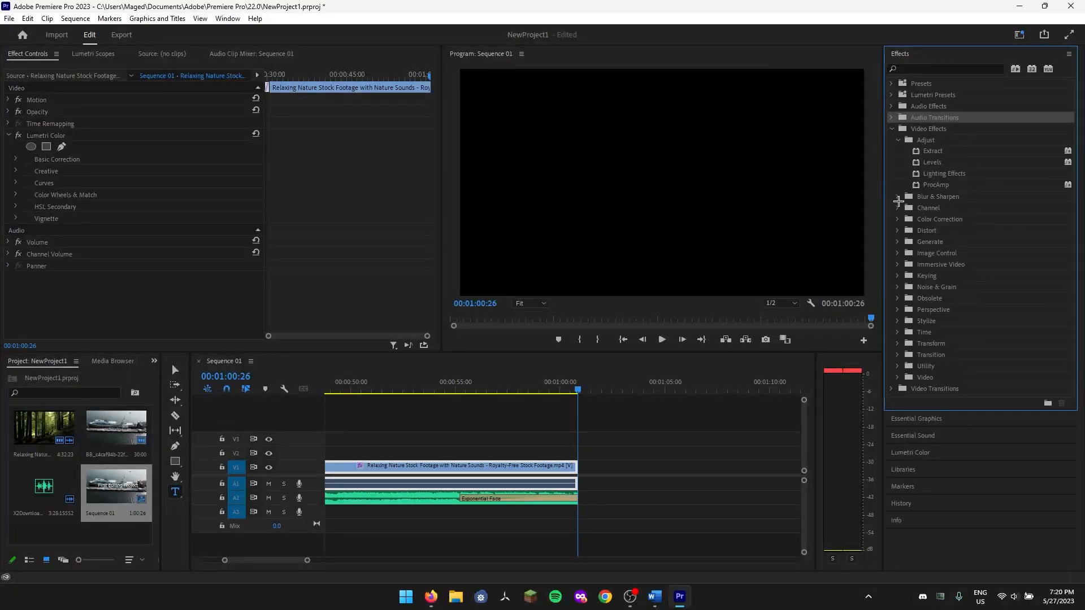
{"action": "left_click", "coordinate": [900, 139]}
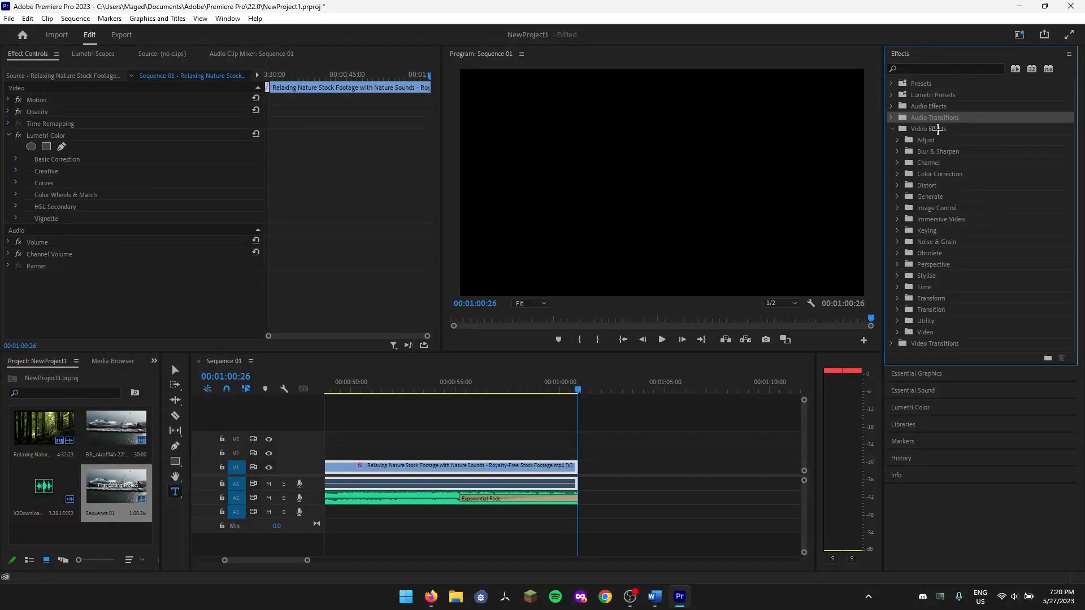
{"action": "left_click", "coordinate": [902, 151]}
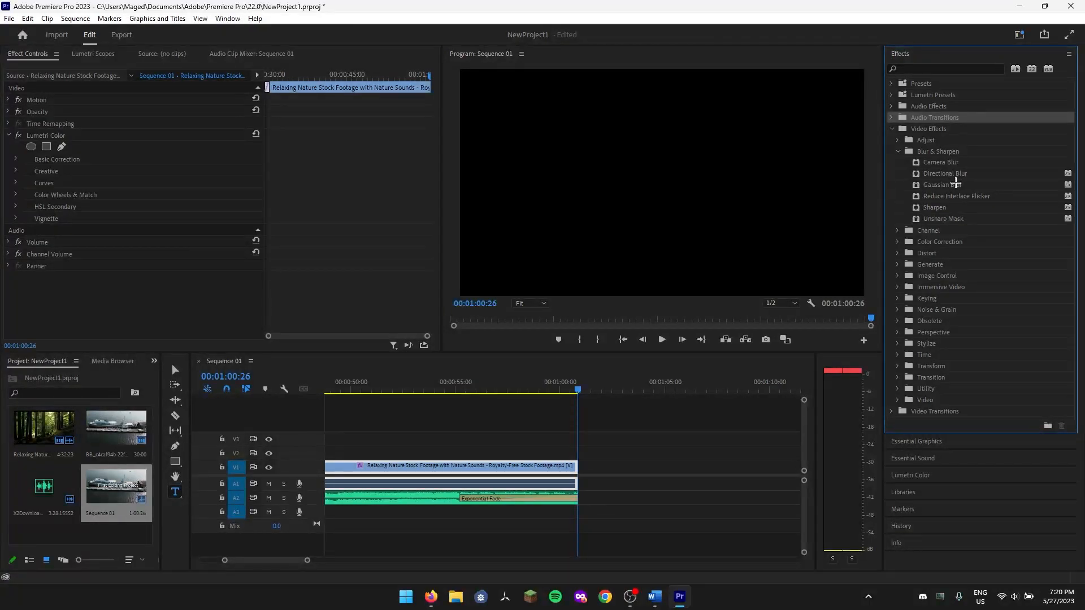
{"action": "left_click", "coordinate": [963, 185]}
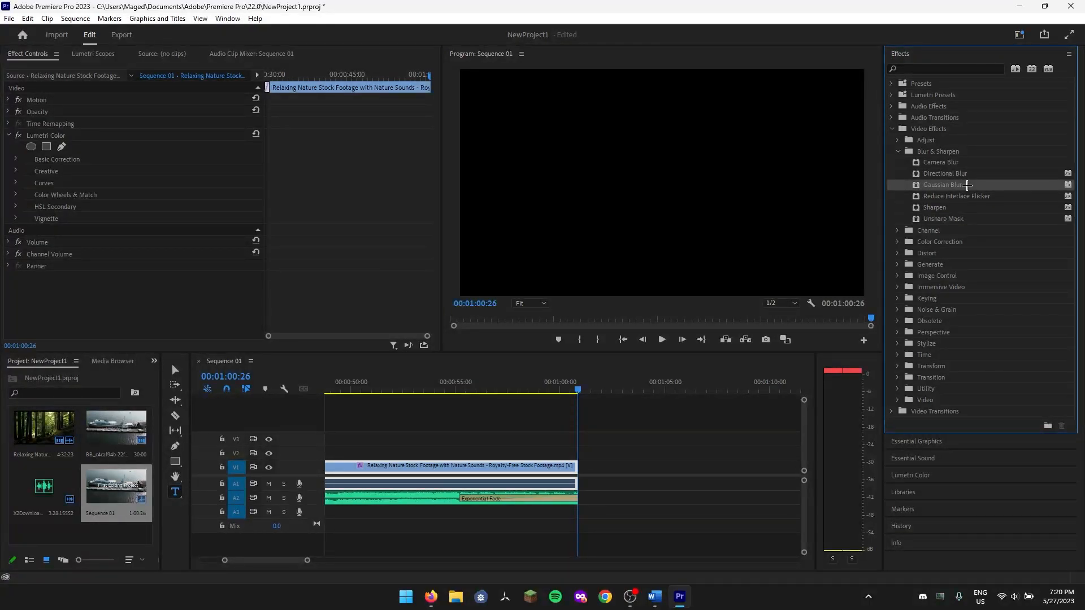
{"action": "left_click_drag", "start_coordinate": [817, 291], "coordinate": [559, 472]}
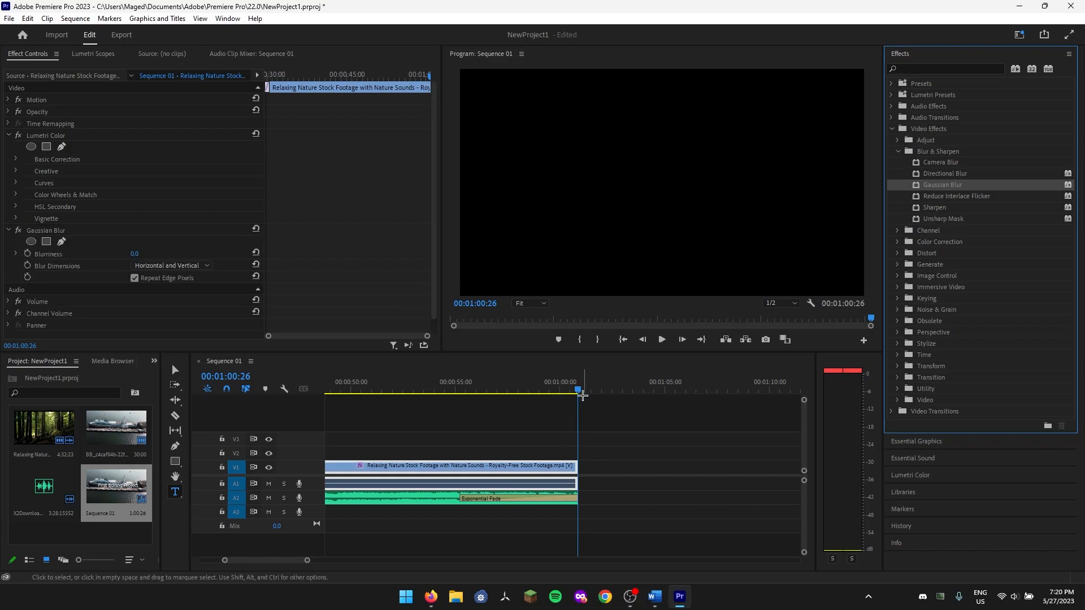
{"action": "left_click", "coordinate": [9, 133]}
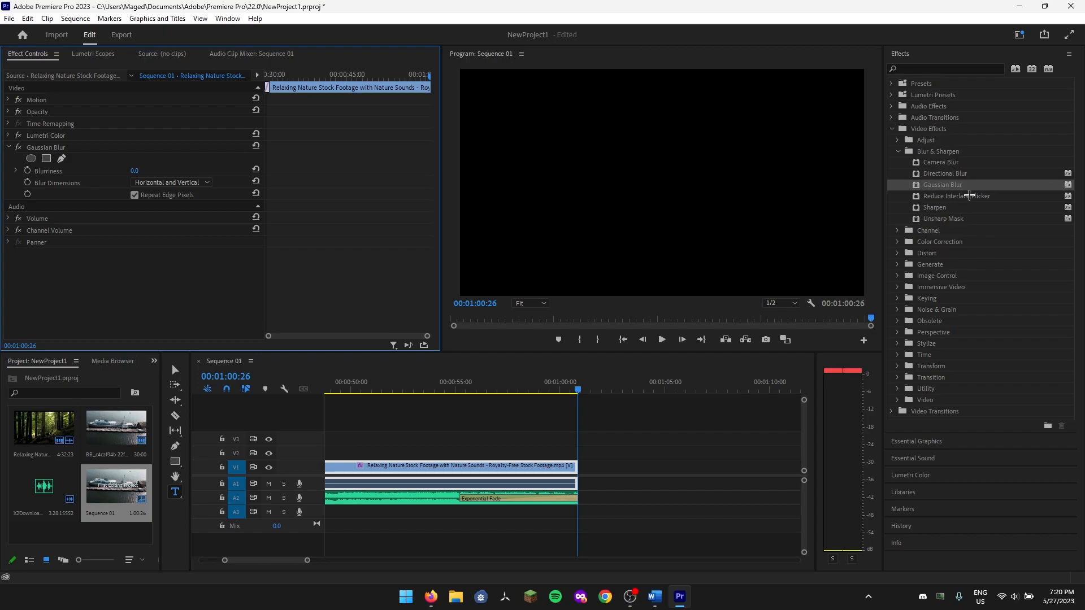
Expand the Video, Transition and Transform folders under Video Effects to browse the effects they contain.
{"action": "left_click", "coordinate": [899, 400]}
{"action": "left_click", "coordinate": [899, 377]}
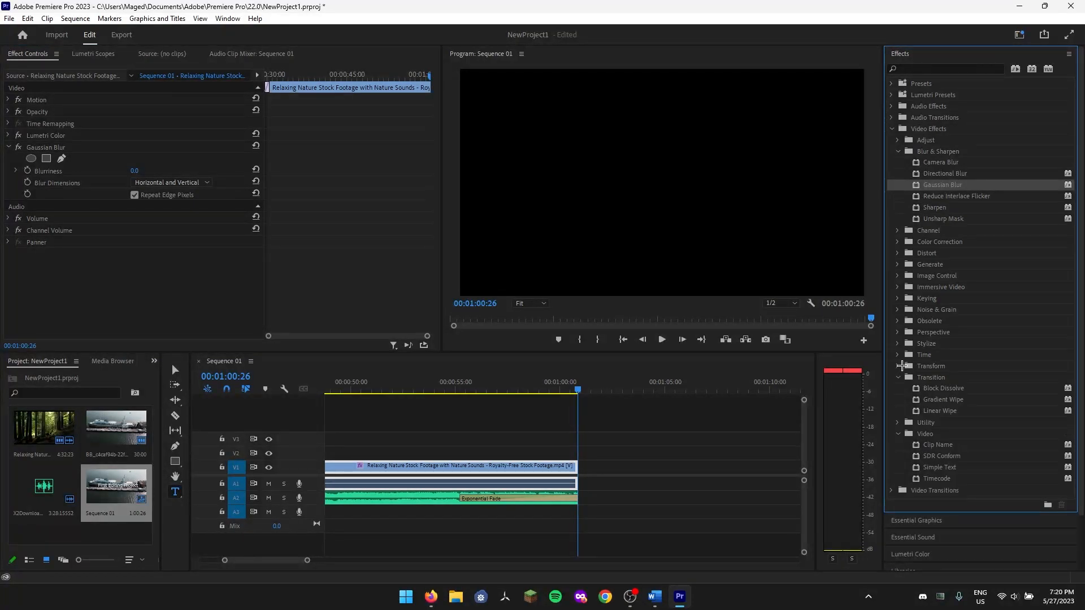
{"action": "left_click", "coordinate": [898, 365]}
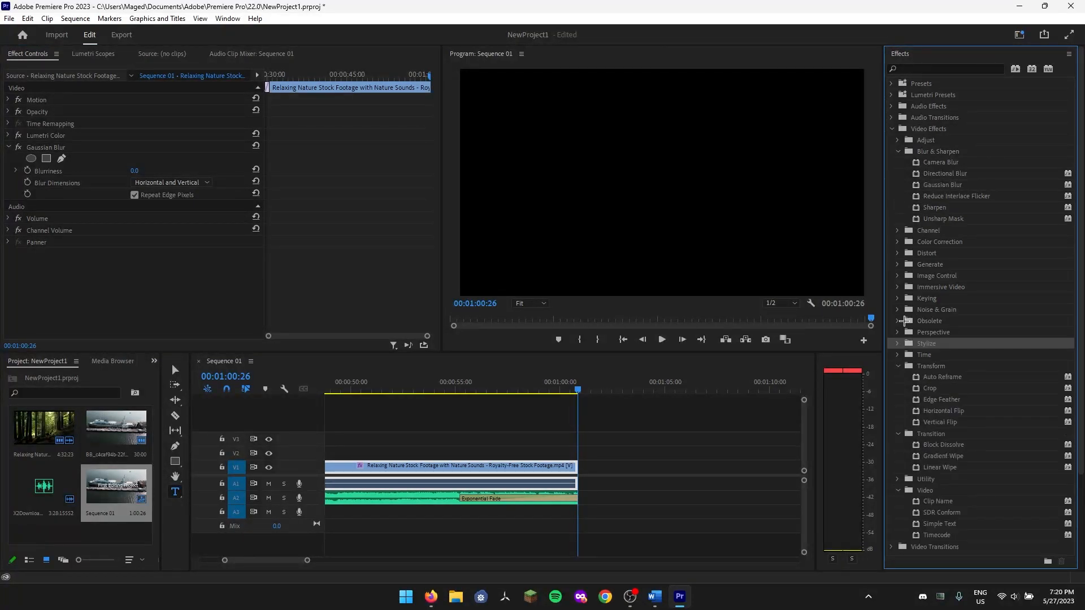
Set the forest clip's Gaussian Blur Blurriness to 10 while previewing the frame at 00:00:52:13, and deselect the clip.
{"action": "left_click", "coordinate": [571, 384]}
{"action": "left_click_drag", "start_coordinate": [571, 384], "coordinate": [401, 384]}
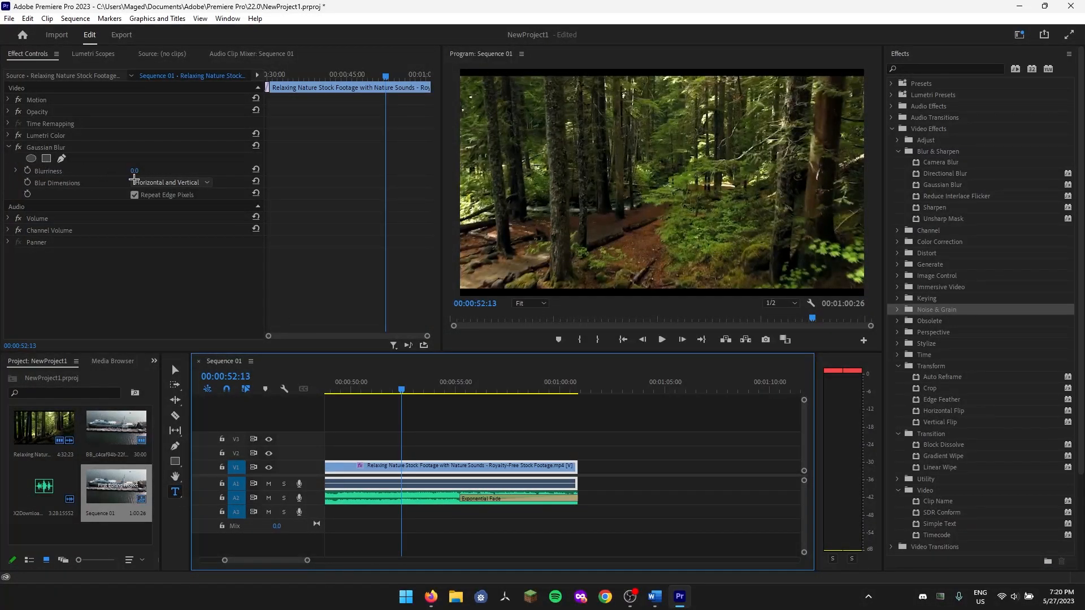
{"action": "mouse_move", "coordinate": [136, 171]}
{"action": "left_mouse_down"}
{"action": "mouse_move", "coordinate": [185, 171]}
{"action": "mouse_move", "coordinate": [138, 171]}
{"action": "left_mouse_up"}
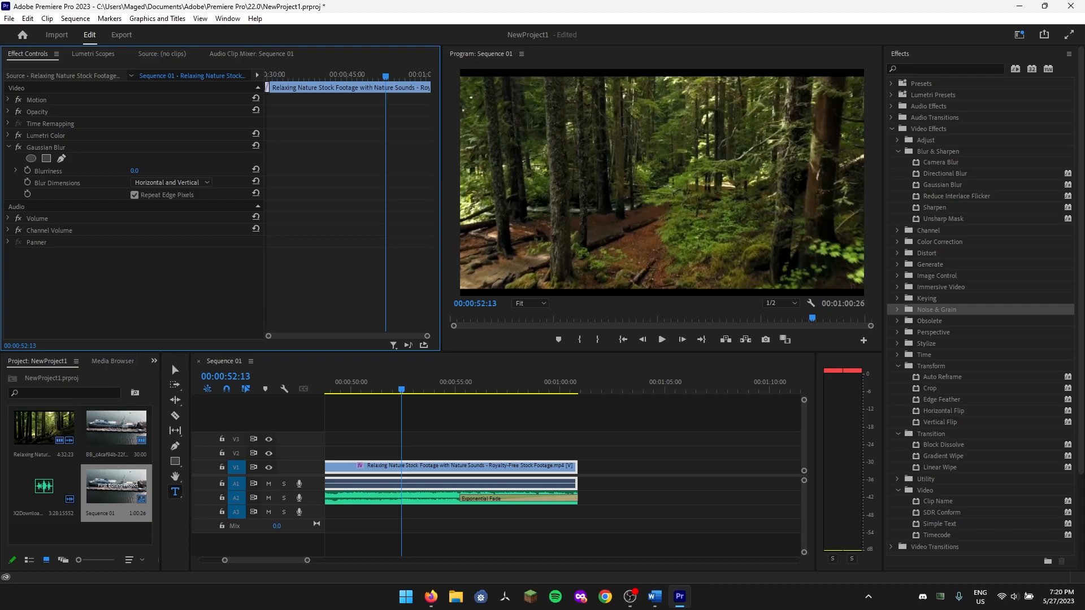
{"action": "left_click", "coordinate": [146, 170]}
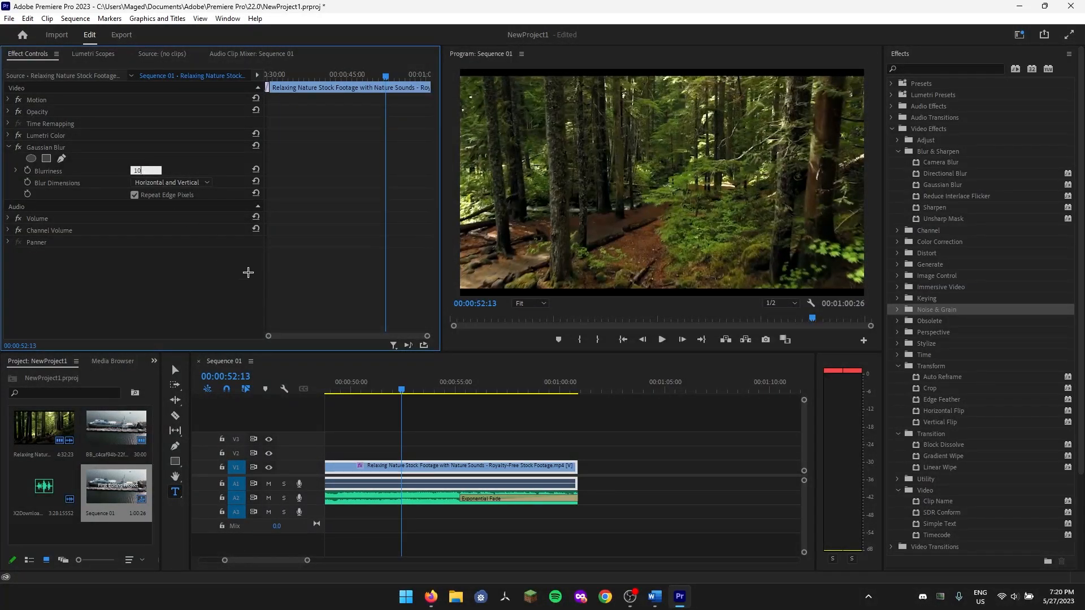
{"action": "left_click", "coordinate": [624, 431]}
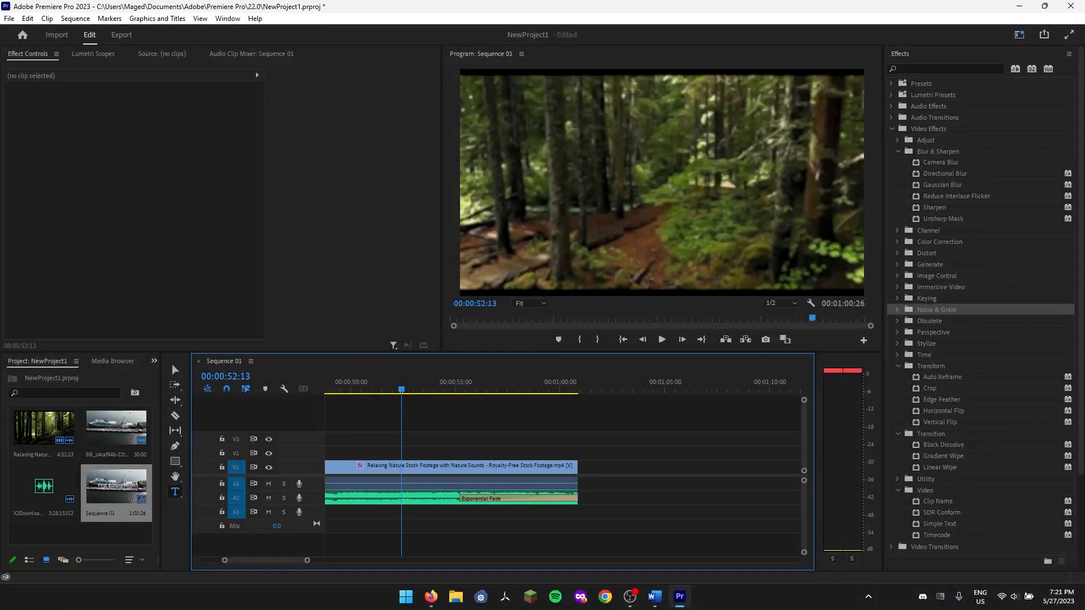
Play the whole sequence from 00:00:00:00 to its end to review the finished edit.
{"action": "left_click_drag", "start_coordinate": [309, 564], "coordinate": [406, 560]}
{"action": "left_click_drag", "start_coordinate": [525, 390], "coordinate": [309, 408]}
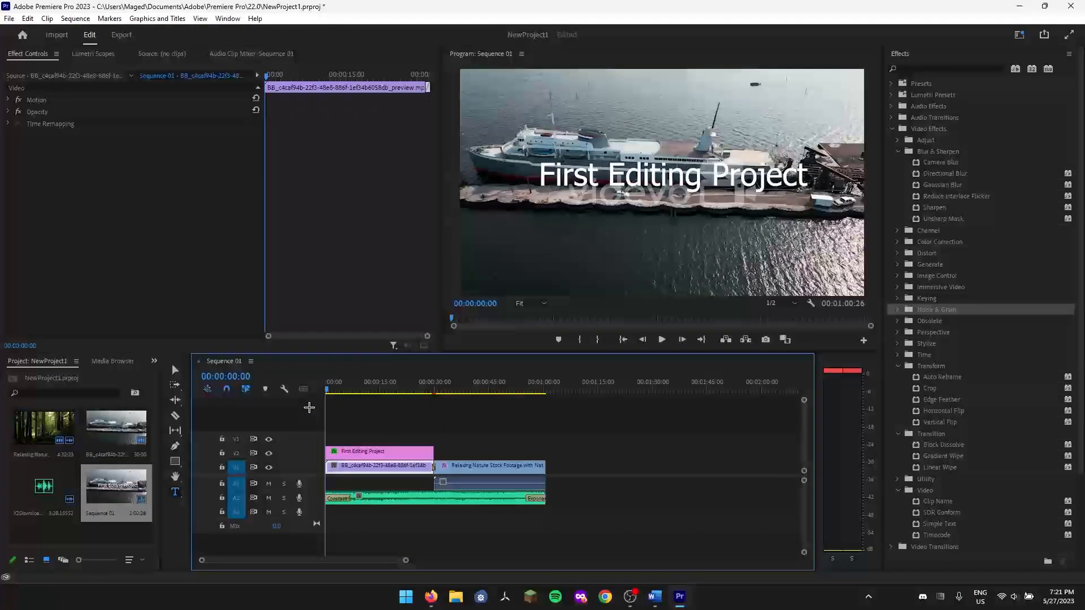
{"action": "key", "text": "space"}
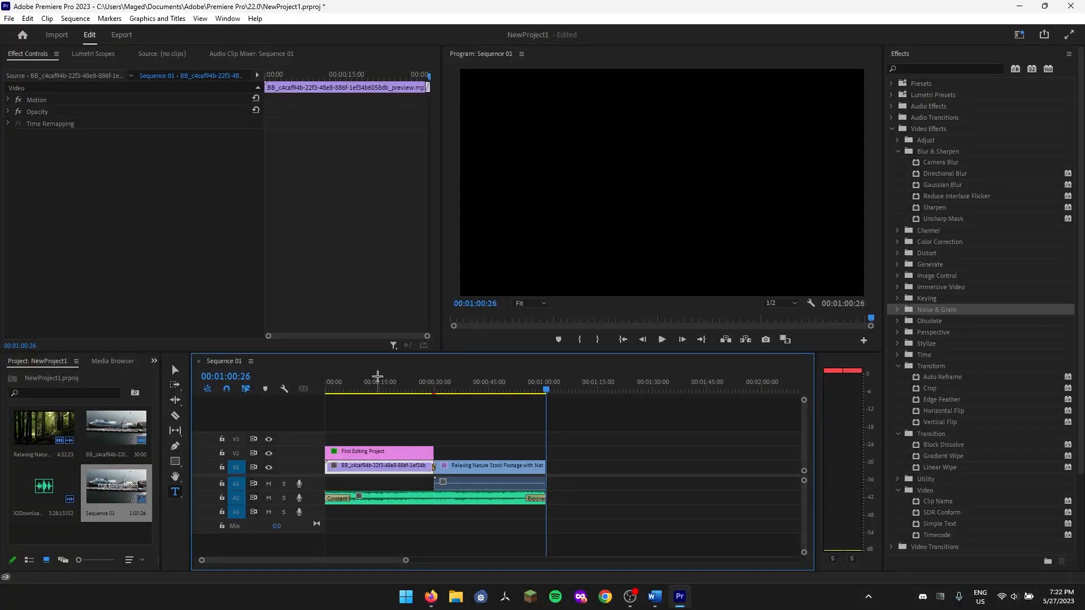
Save the project and export the entire sequence as Sequence 01.mp4 in H.264 format with the Match Source - Adaptive High Bitrate preset.
{"action": "key", "text": "ctrl+s"}
{"action": "left_click", "coordinate": [10, 19]}
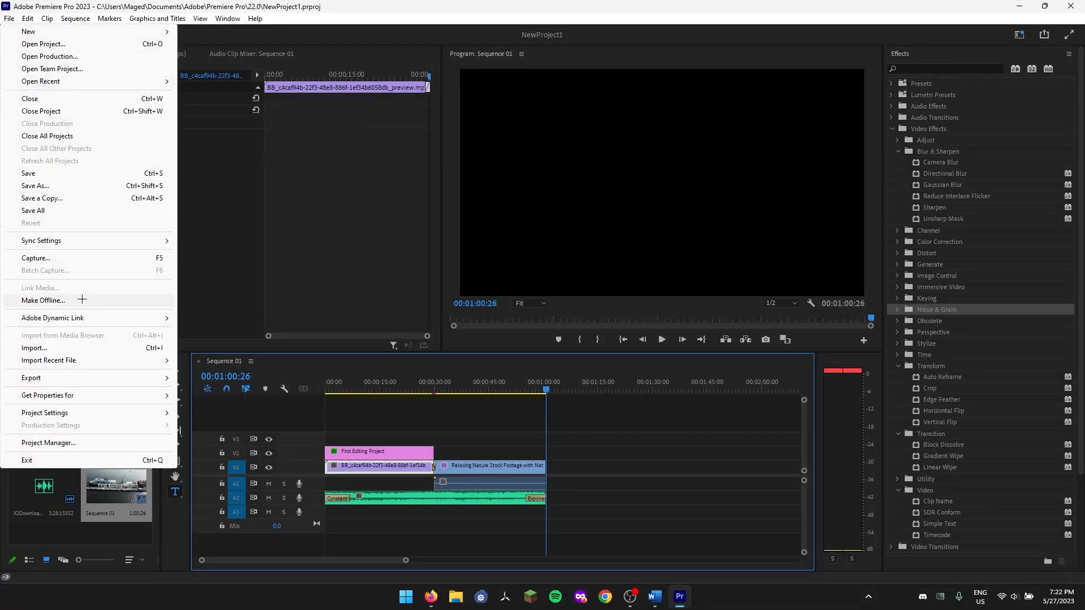
{"action": "mouse_move", "coordinate": [111, 378]}
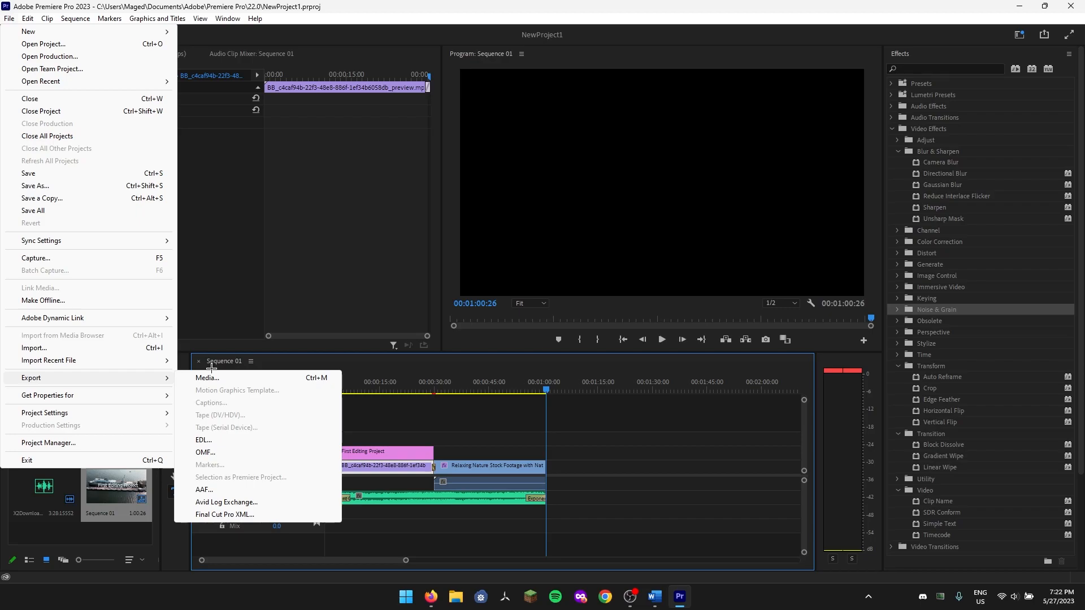
{"action": "left_click", "coordinate": [233, 382]}
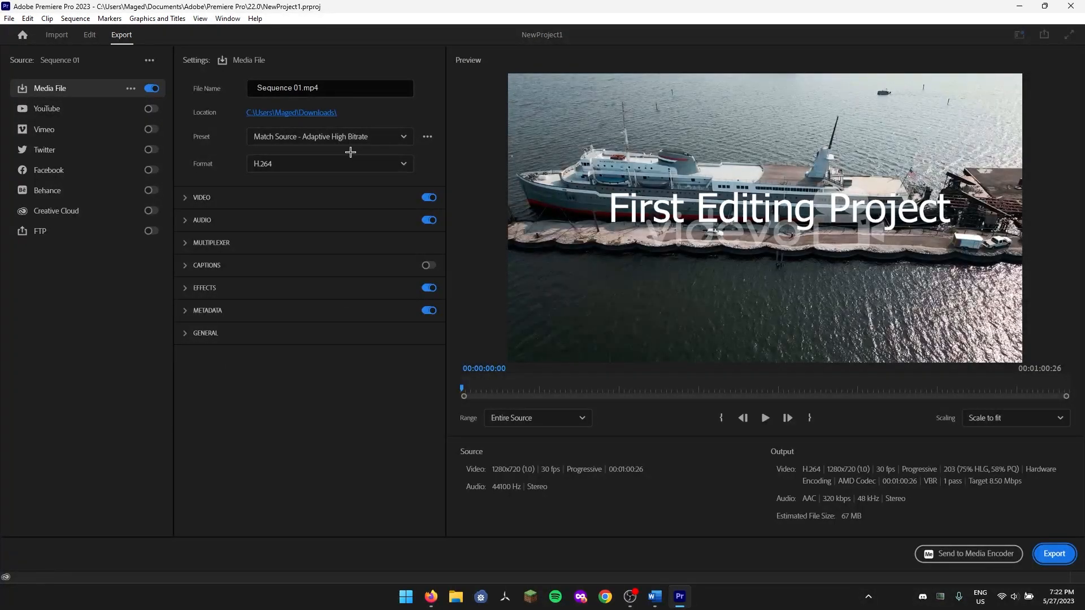
{"action": "left_click", "coordinate": [351, 138]}
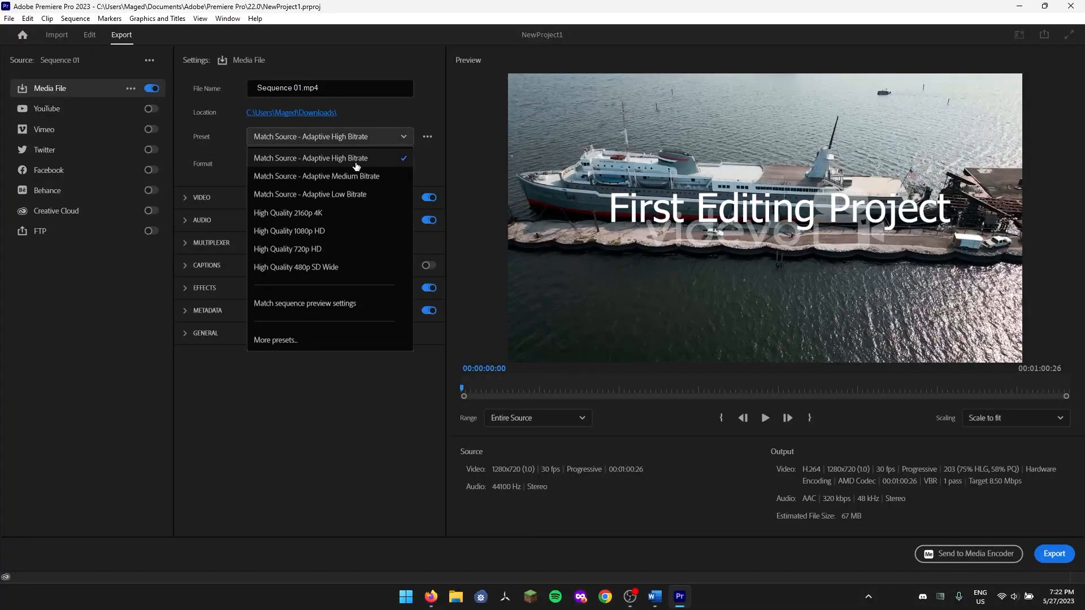
{"action": "left_click", "coordinate": [438, 517]}
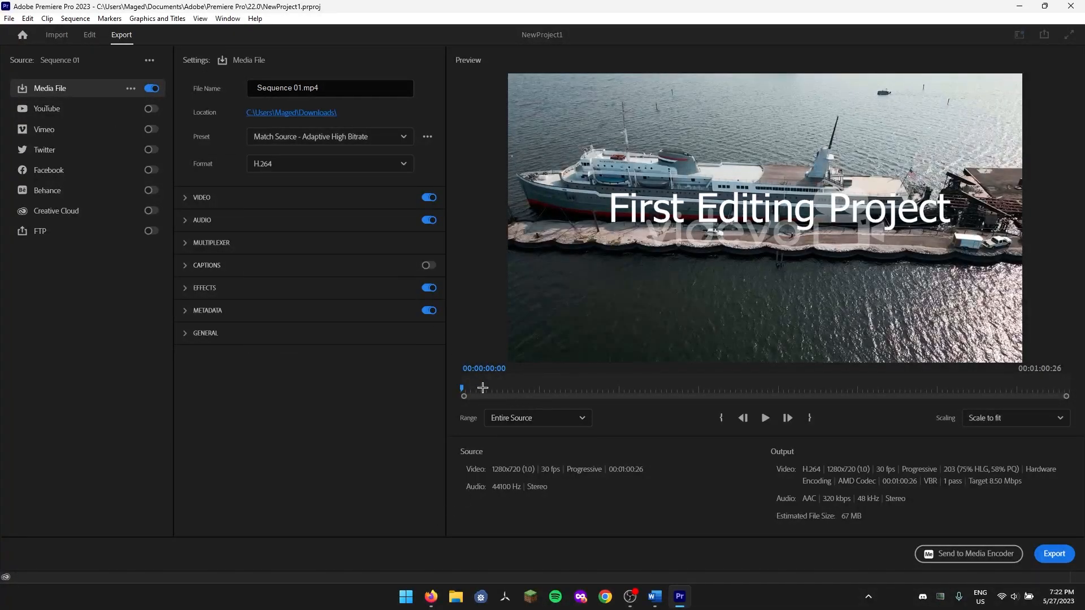
{"action": "left_click_drag", "start_coordinate": [462, 390], "coordinate": [1065, 388]}
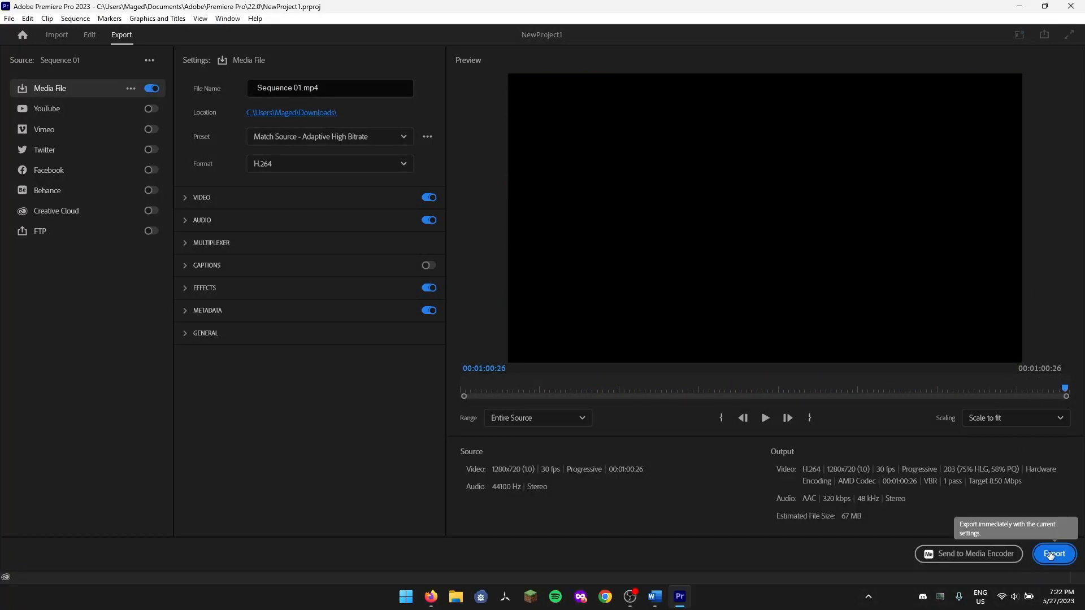
{"action": "left_click", "coordinate": [1050, 556]}
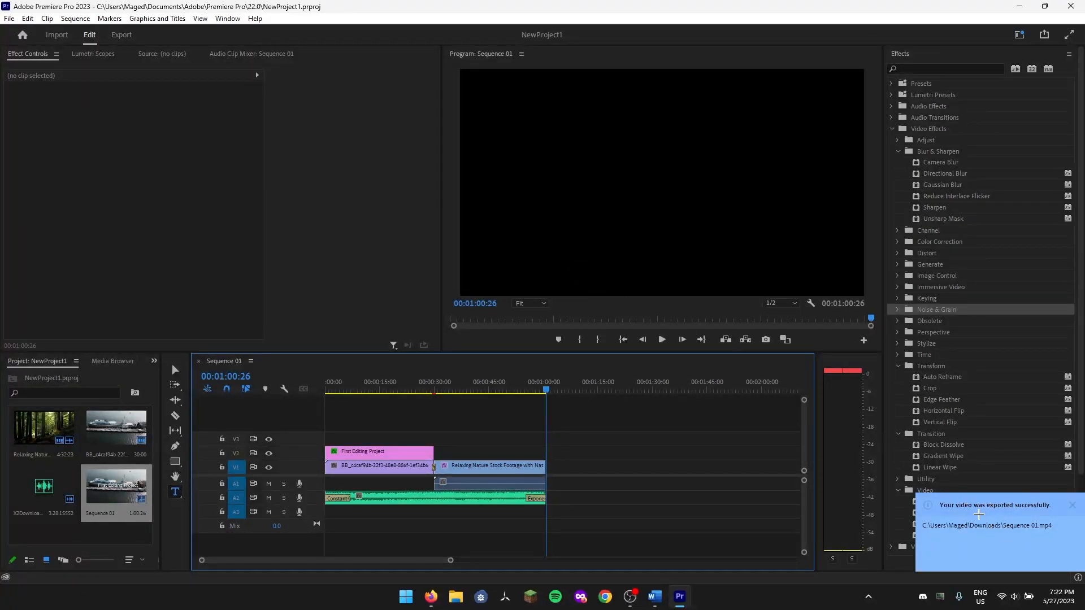
Check the export notification's entry in the Events log and close the log.
{"action": "left_click", "coordinate": [1009, 512]}
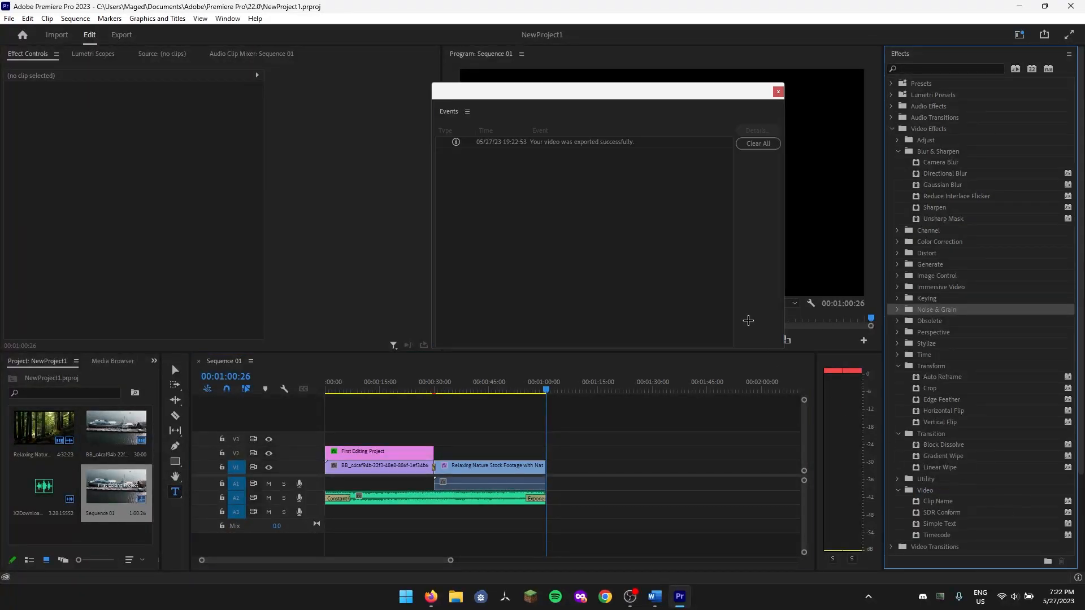
{"action": "left_click", "coordinate": [658, 139]}
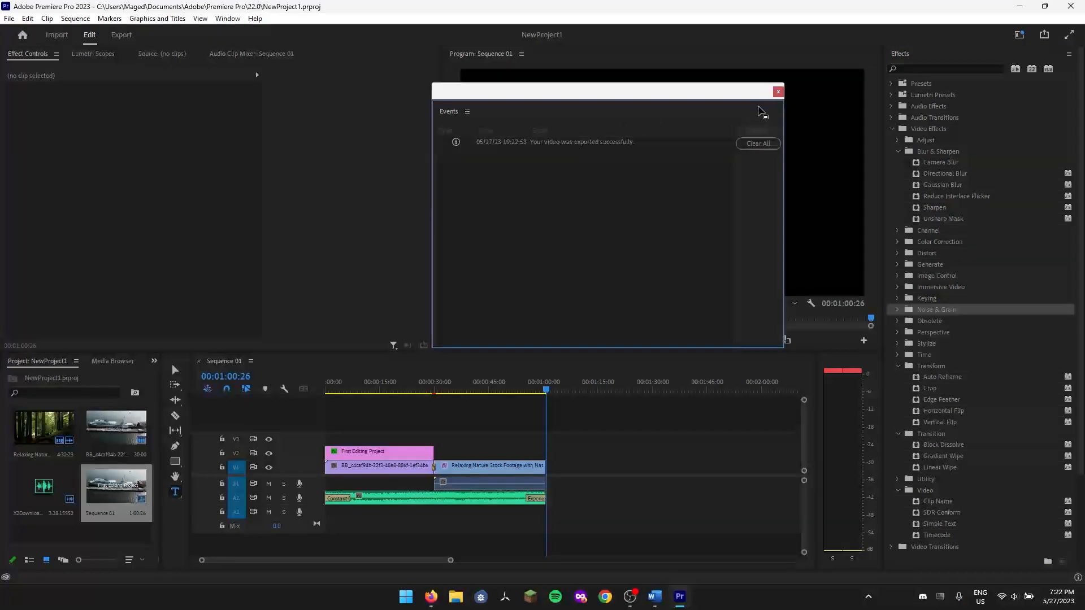
{"action": "left_click", "coordinate": [778, 91]}
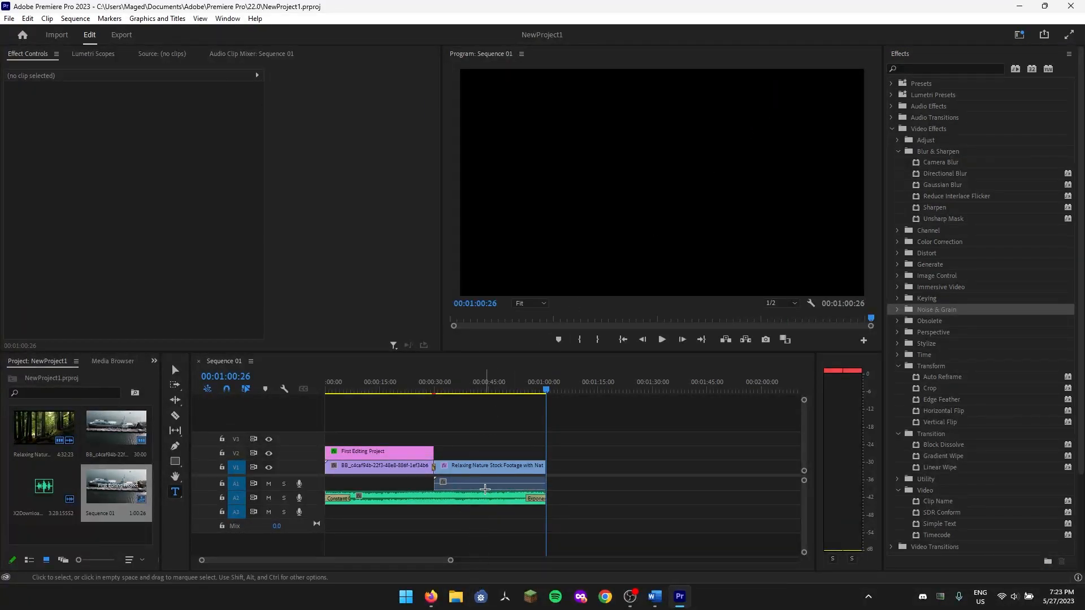